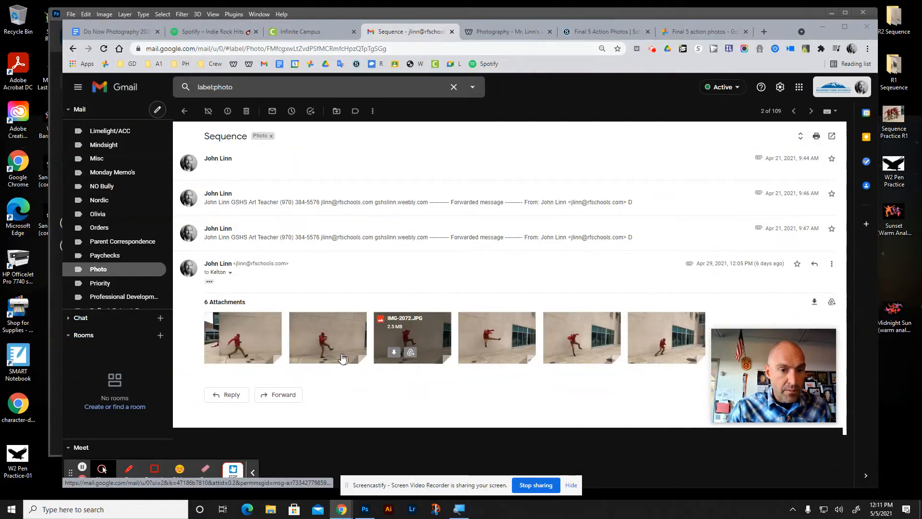
Look over the action photos attached to the Sequence email, including IMG-2072, IMG-2075 and IMG-2080
mouse_move(728, 342)
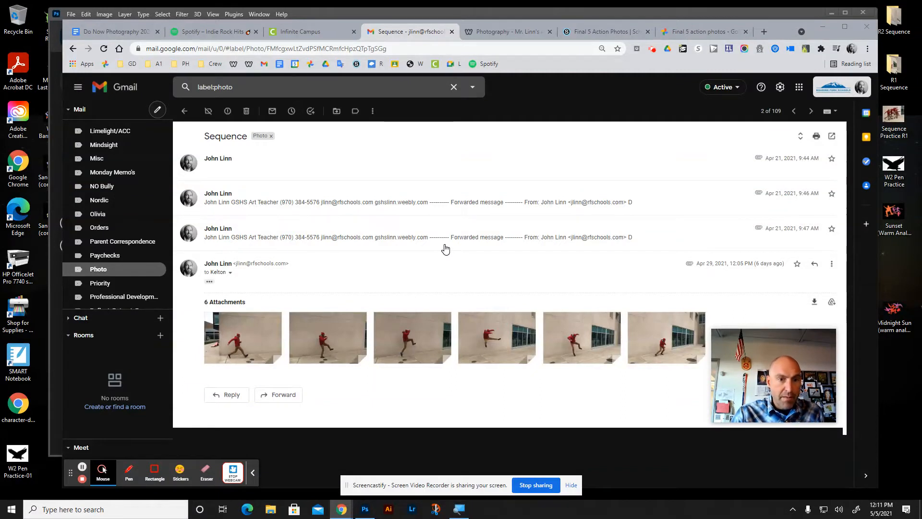
mouse_move(398, 345)
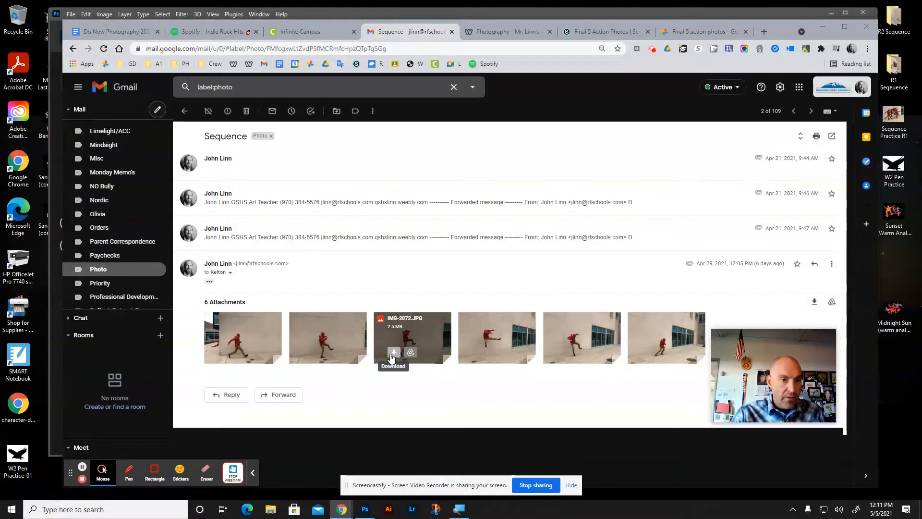
mouse_move(498, 329)
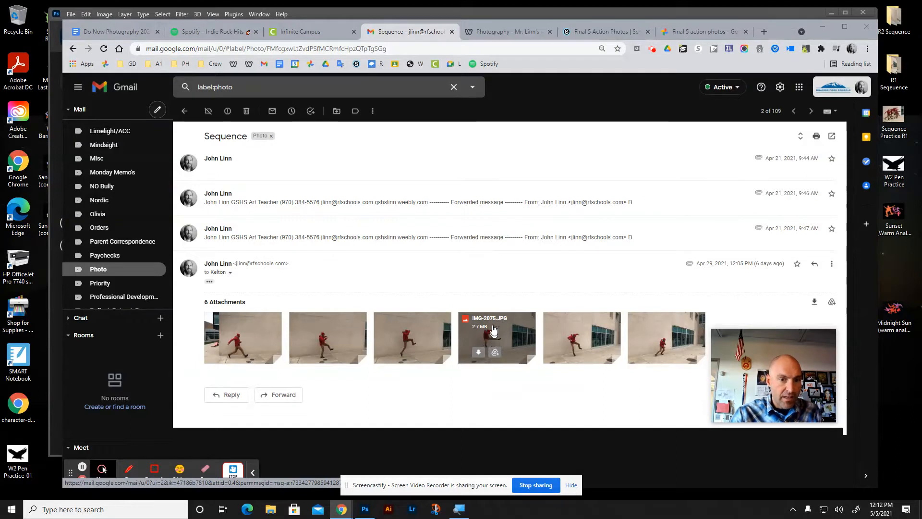
mouse_move(643, 344)
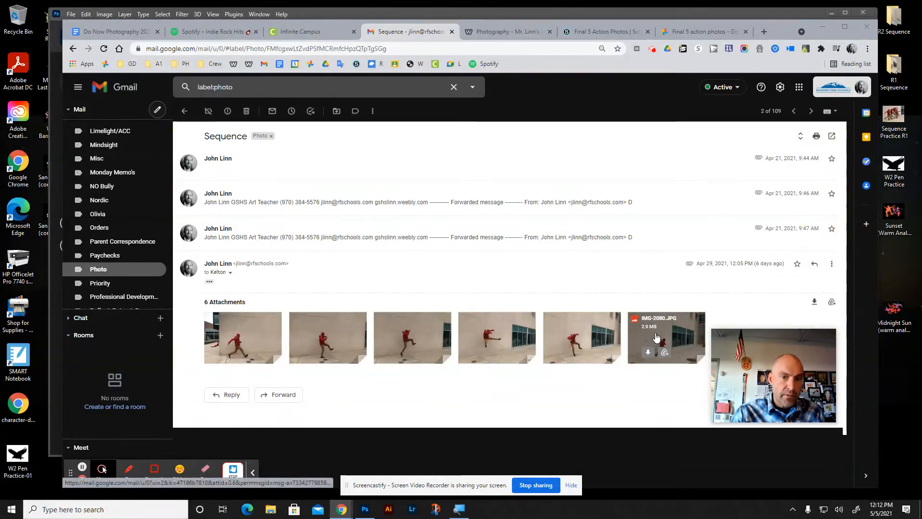
left_click(648, 352)
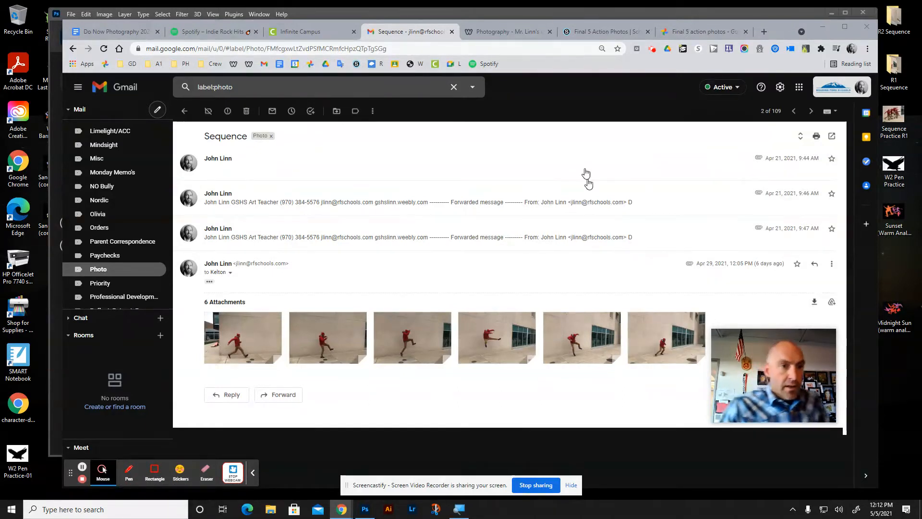
Open File Explorer, show Quick access as large thumbnails, and open the Pictures folder
left_click(271, 509)
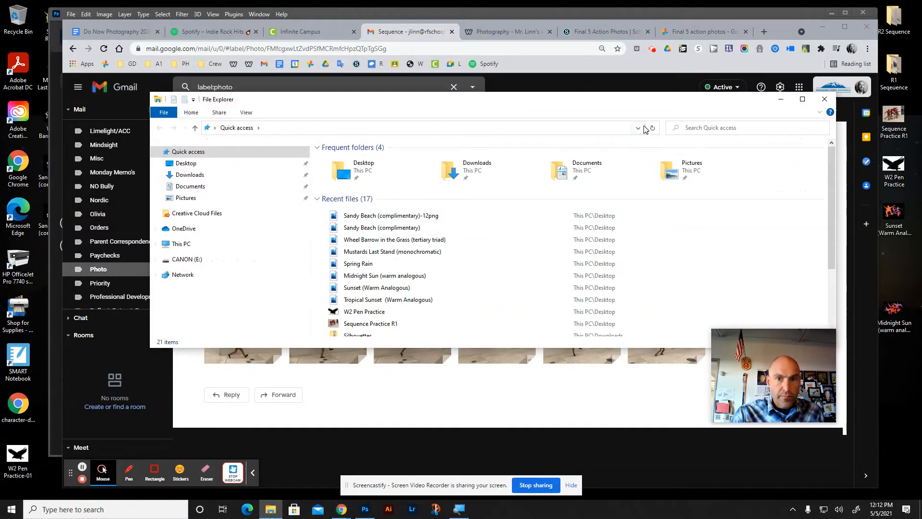
left_click_drag(631, 99, 544, 69)
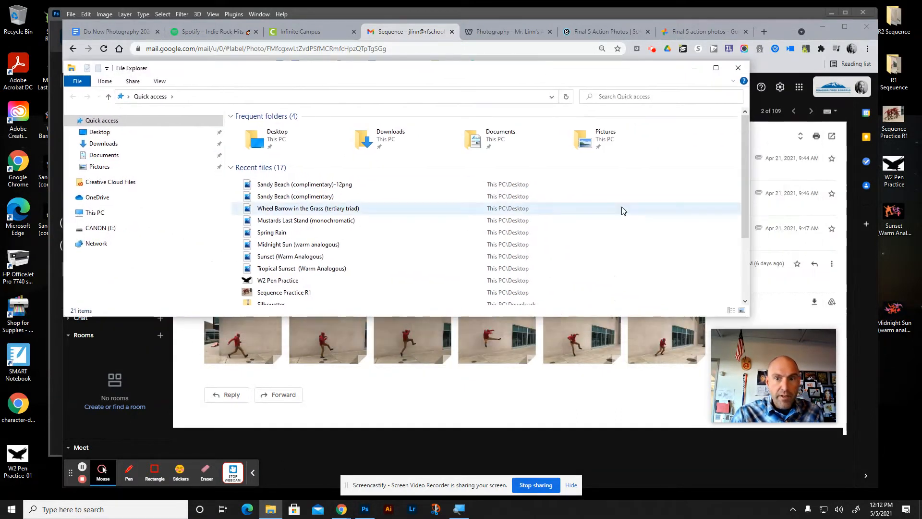
left_click(743, 310)
scroll(403, 233, "down", 1)
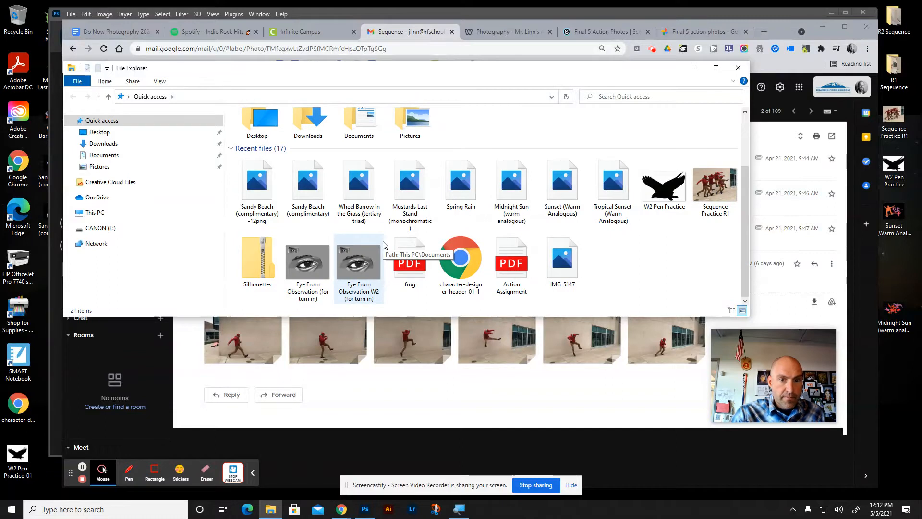
scroll(384, 244, "up", 1)
double_click(416, 144)
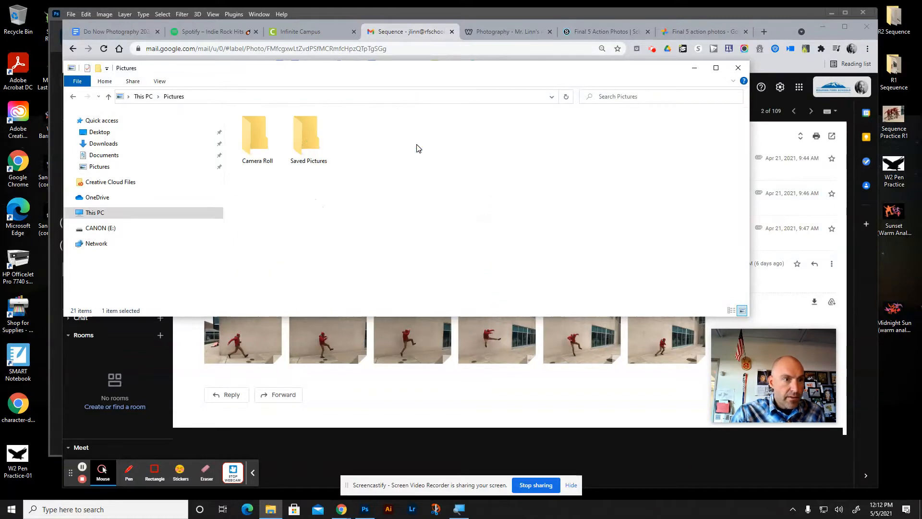
Return to the Sequence email and download the attachments IMG-2072, IMG-2075 and IMG-2080
left_click(377, 401)
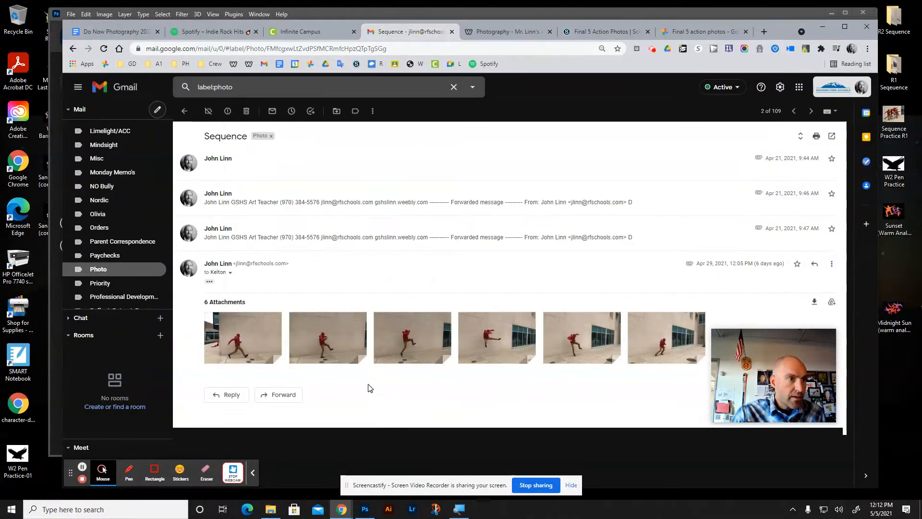
mouse_move(335, 356)
left_click(391, 353)
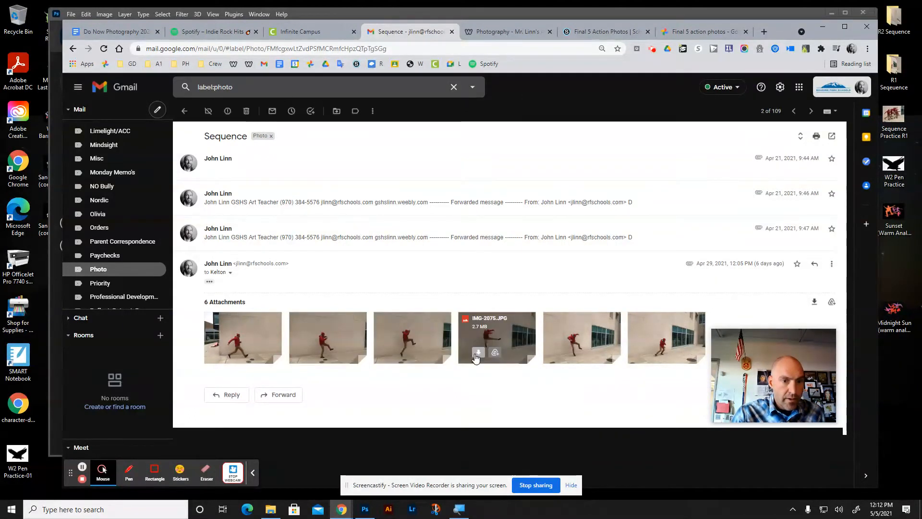
left_click(475, 353)
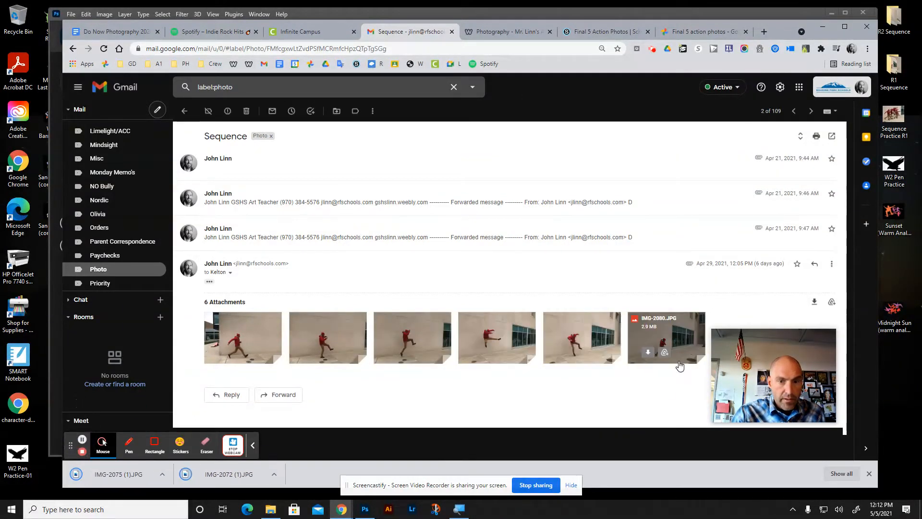
left_click(646, 353)
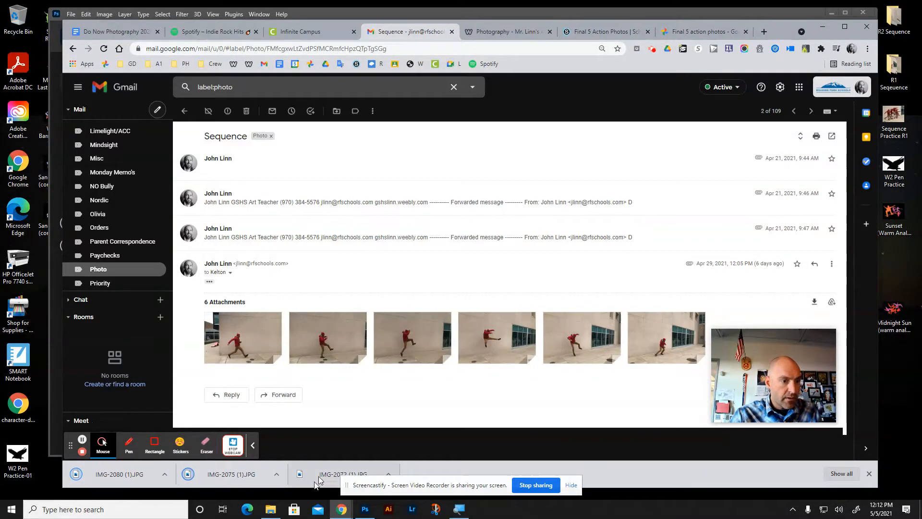
Show the Downloads folder in File Explorer as large thumbnails and minimize the other windows to expose the desktop
left_click(270, 510)
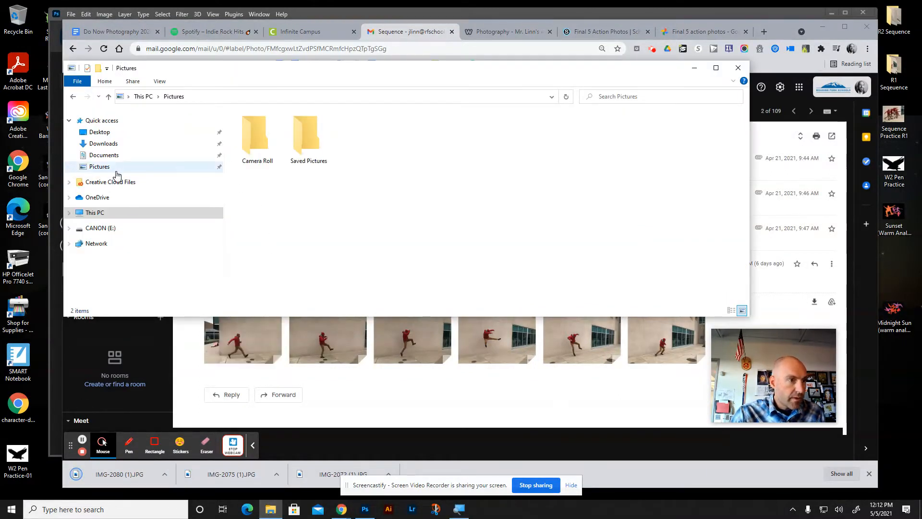
left_click(102, 143)
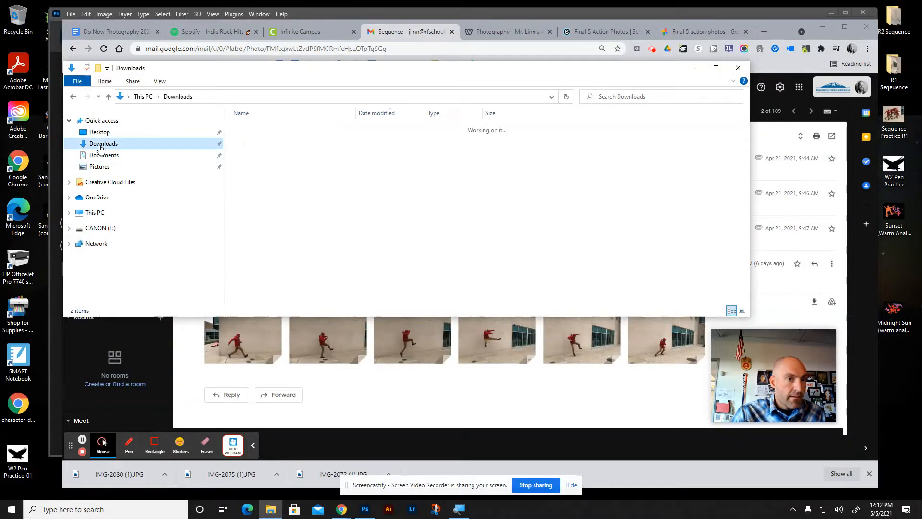
left_click(742, 310)
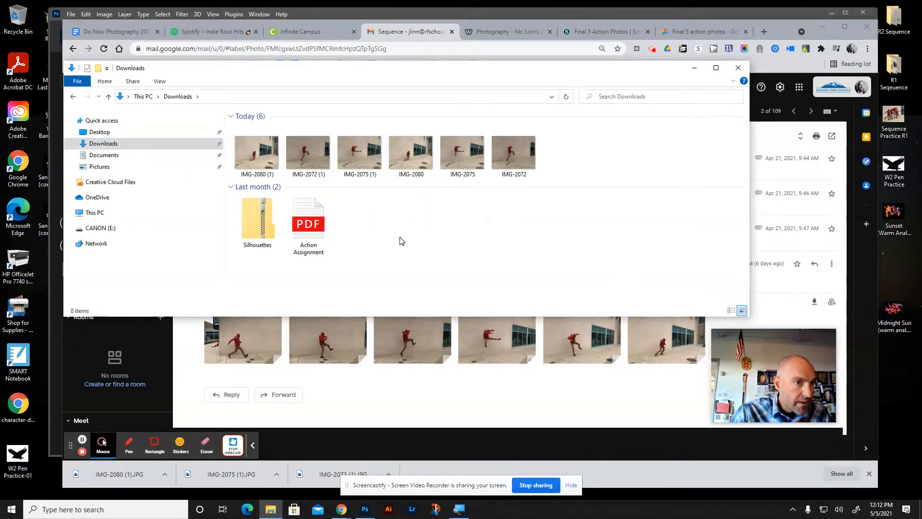
left_click(831, 13)
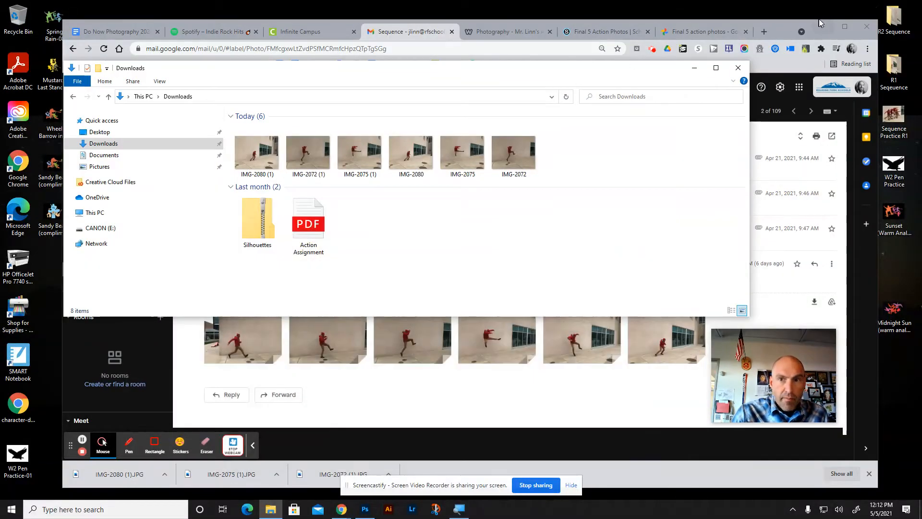
left_click(823, 25)
left_click_drag(404, 69, 460, 203)
Move IMG-2072 (1), IMG-2075 (1) and IMG-2080 (1) from the Downloads folder onto the desktop, side by side
left_click(363, 288)
left_click_drag(378, 214, 404, 126)
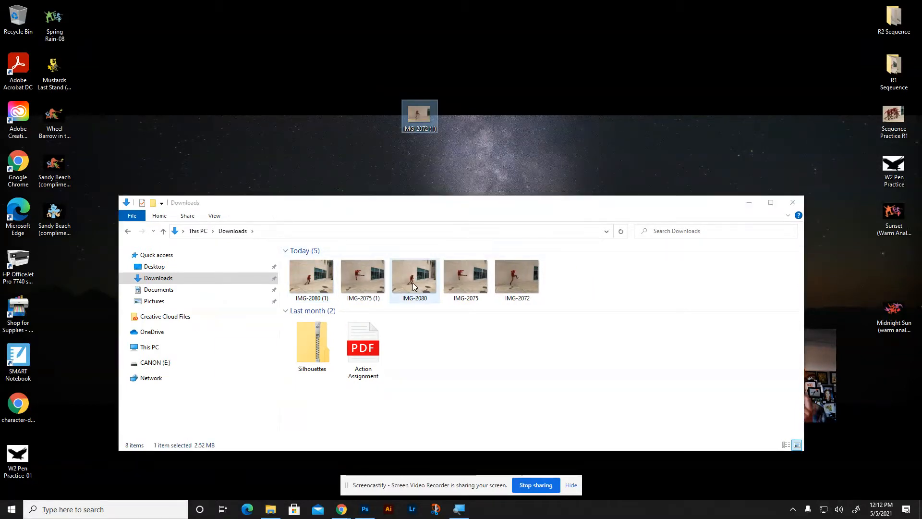
left_click_drag(379, 278, 491, 140)
left_click_drag(331, 281, 569, 129)
Rename the three desktop photos 1, 2 and 3 in sequence order
left_click(420, 128)
left_click(420, 128)
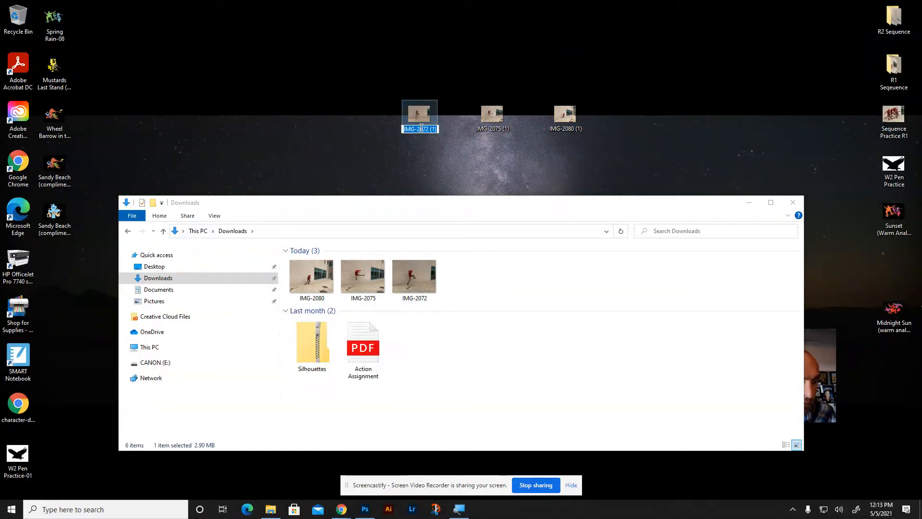
type("1")
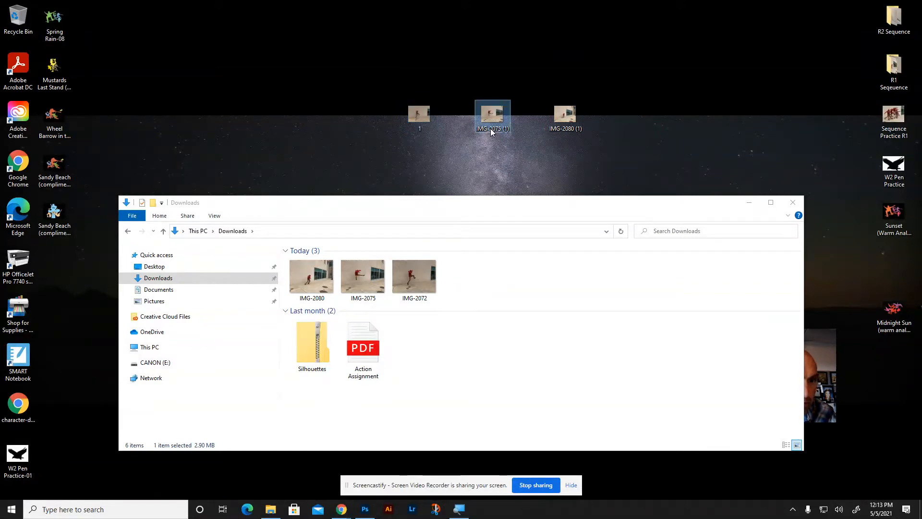
key("BackSpace")
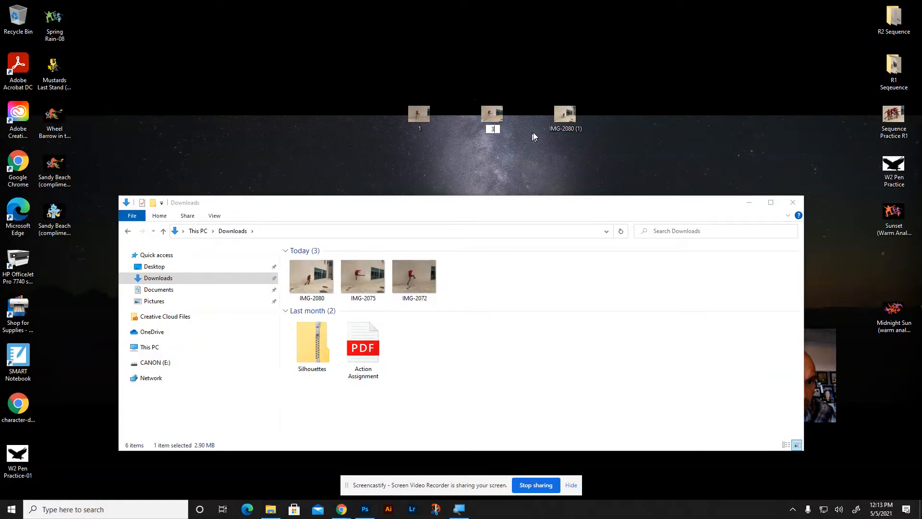
type("2")
left_click(563, 128)
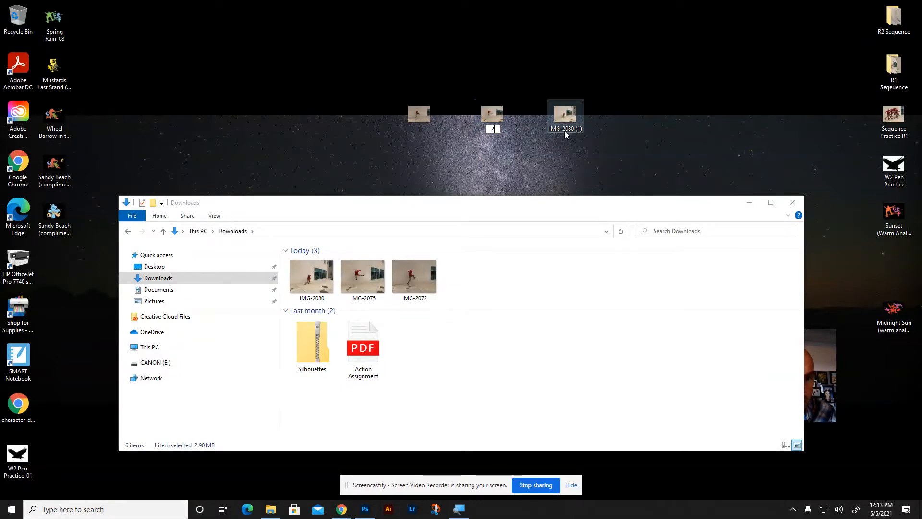
left_click(569, 130)
type("3")
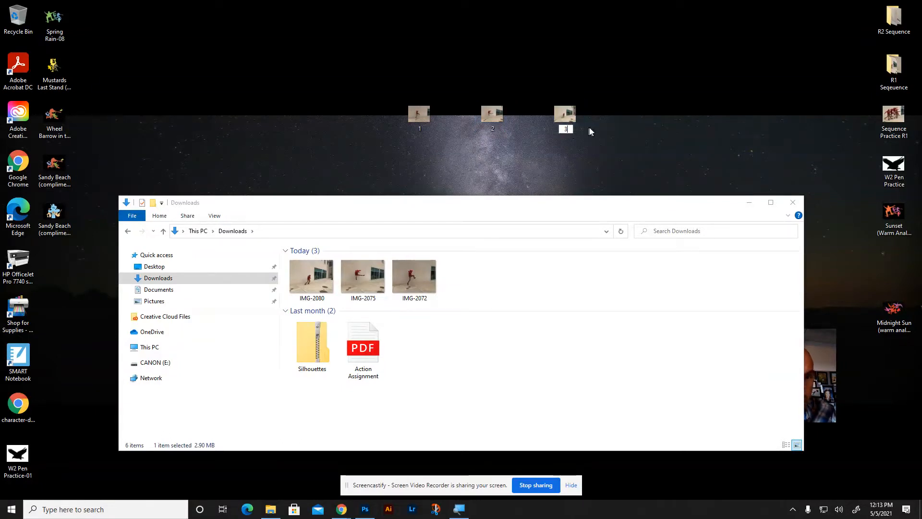
key("Return")
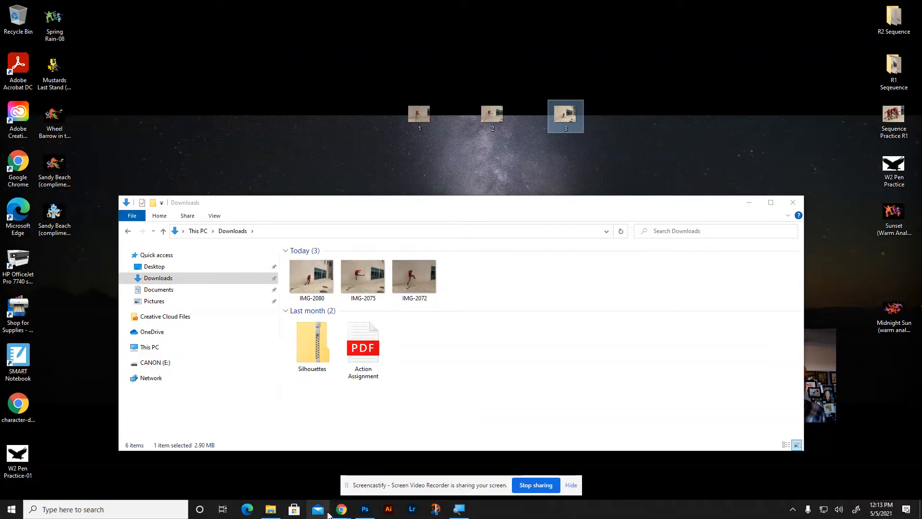
Switch to Photoshop and use Load Files into Stack to load desktop photos 1, 2 and 3 as layers of one document
left_click(363, 509)
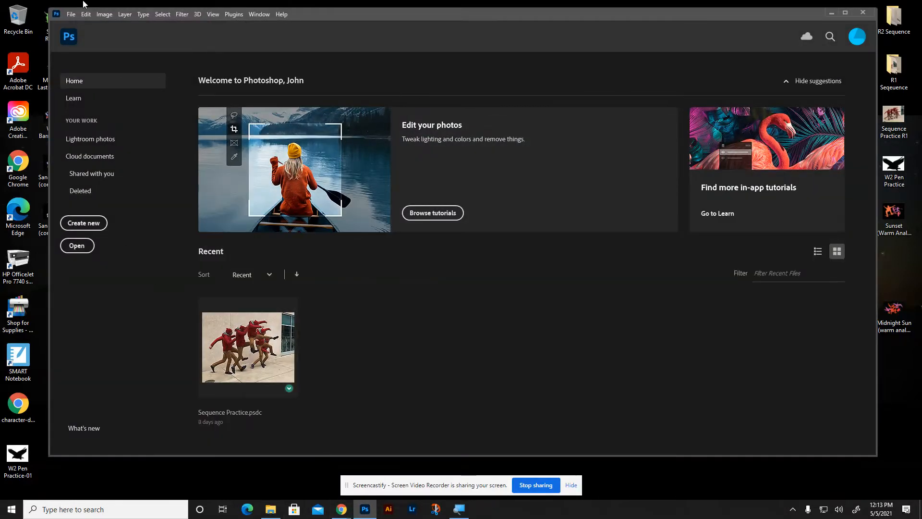
left_click(71, 15)
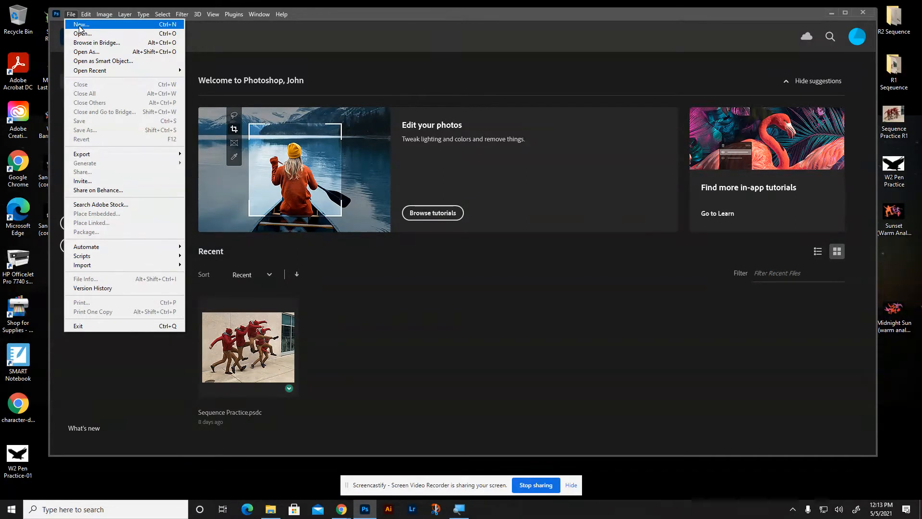
mouse_move(110, 260)
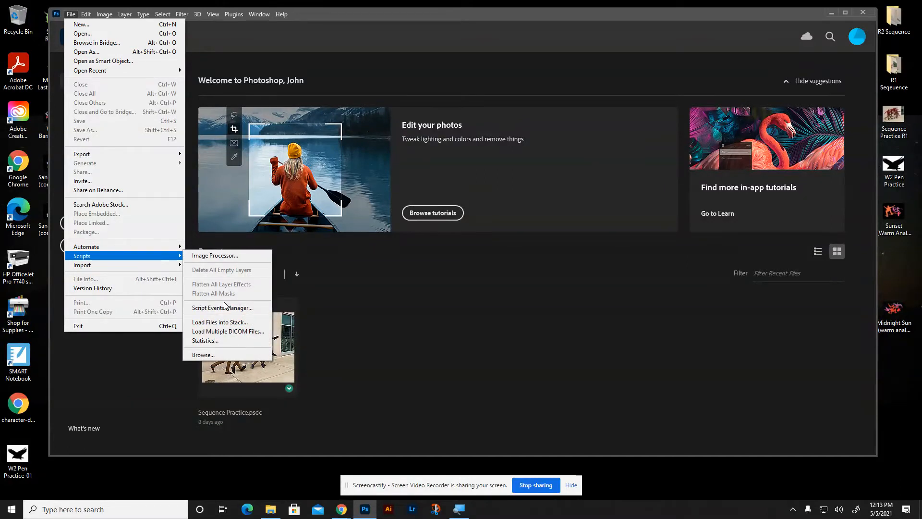
left_click(228, 323)
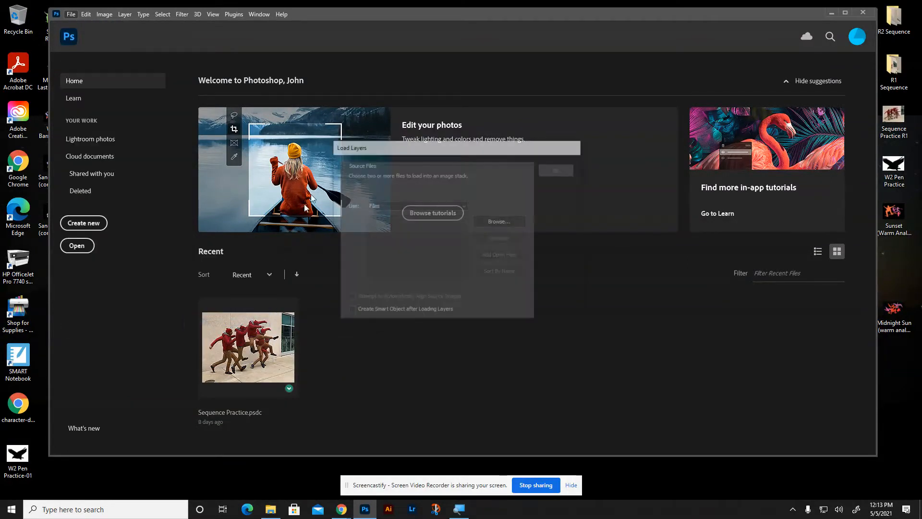
left_click(508, 222)
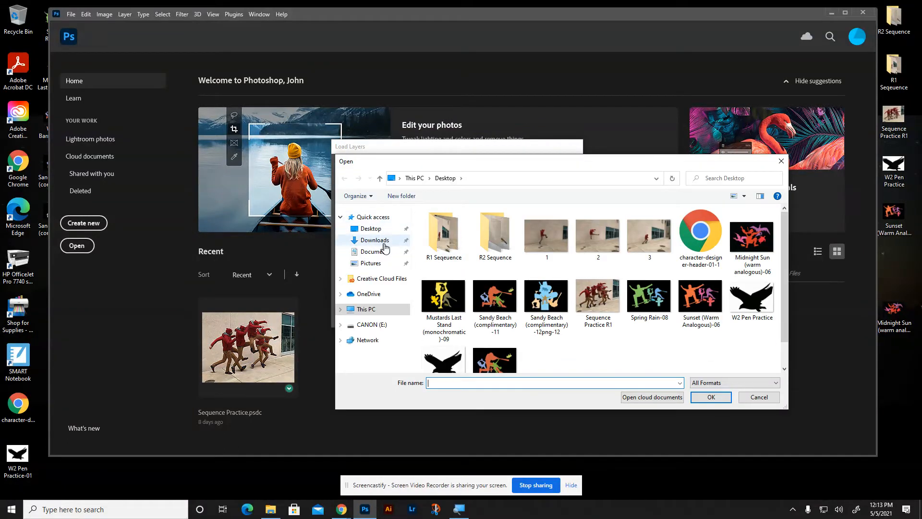
left_click(340, 309)
left_click(543, 258)
left_click(644, 240, "shift")
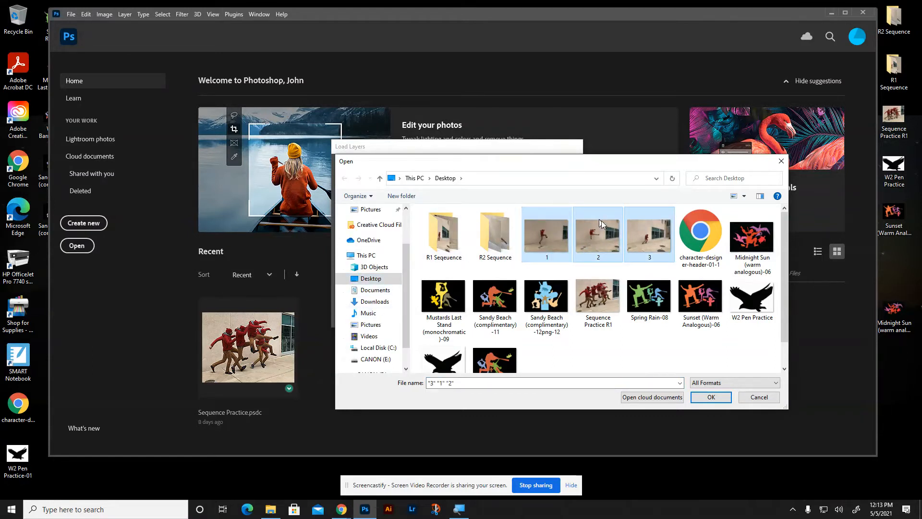
left_click(709, 399)
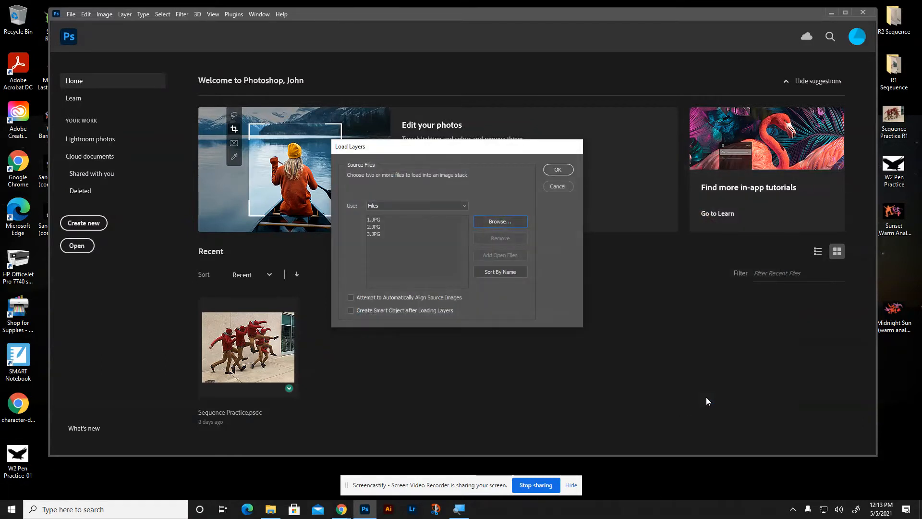
left_click(556, 171)
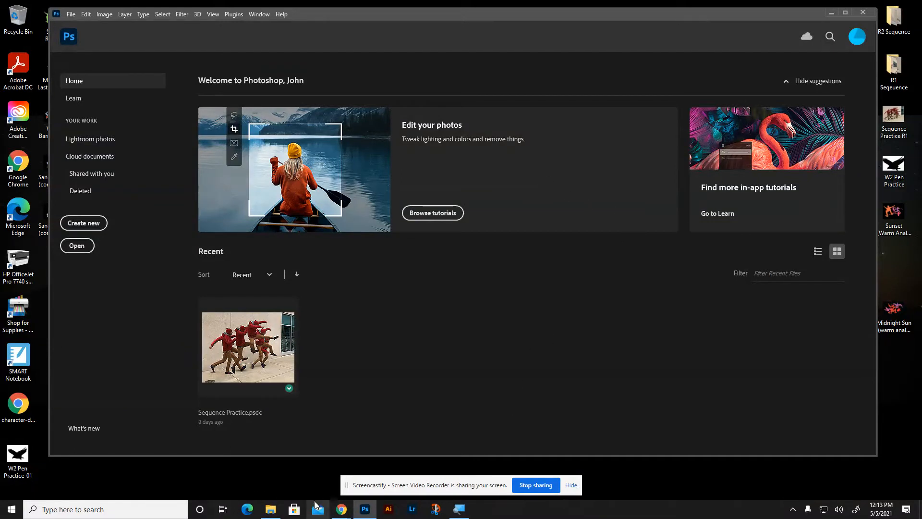
mouse_move(335, 503)
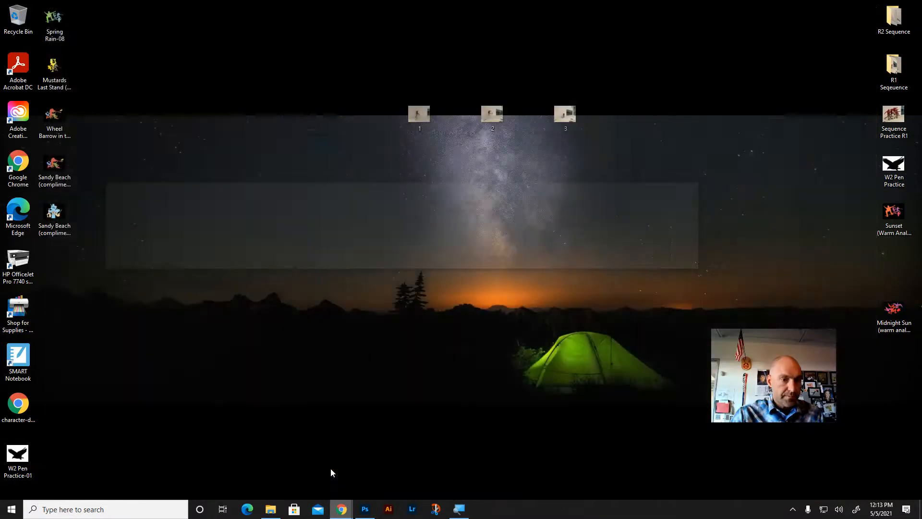
left_click(330, 468)
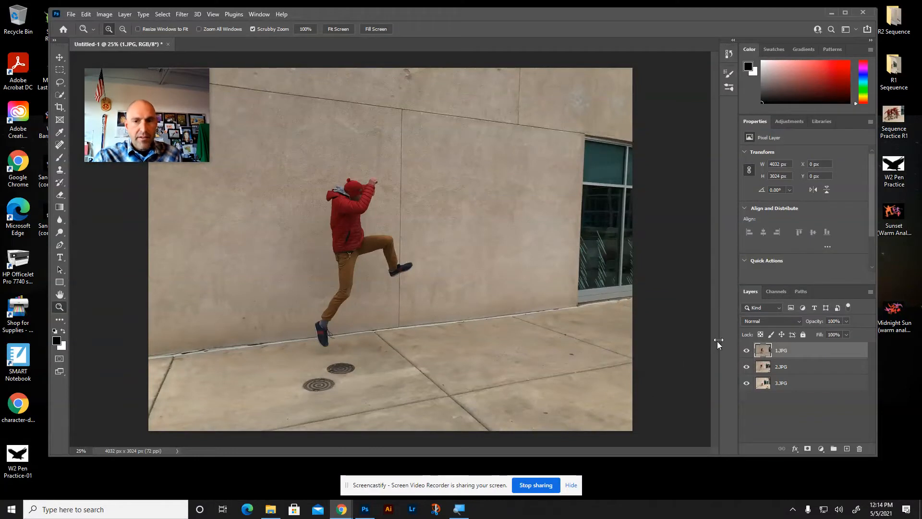
Toggle the visibility of layers 1.JPG and 2.JPG to compare the stacked photos, leaving all layers shown
left_click(746, 351)
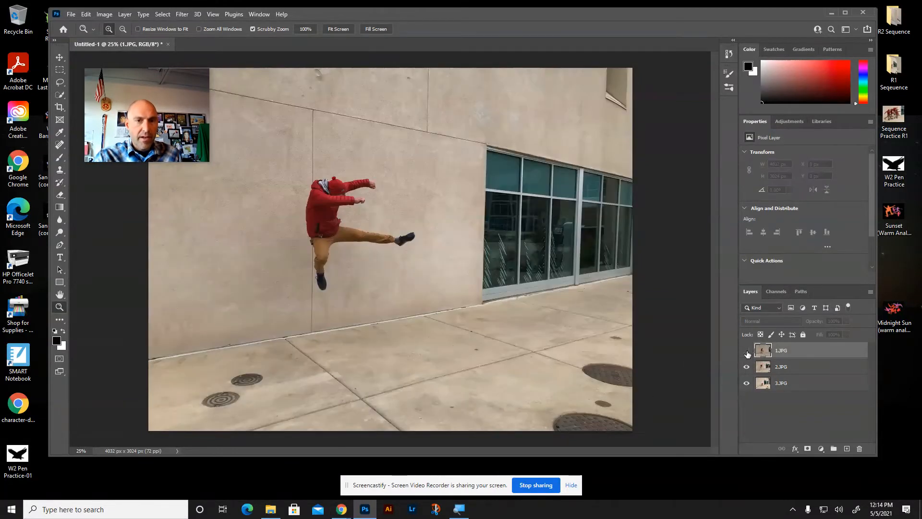
left_click(746, 368)
left_click(746, 368)
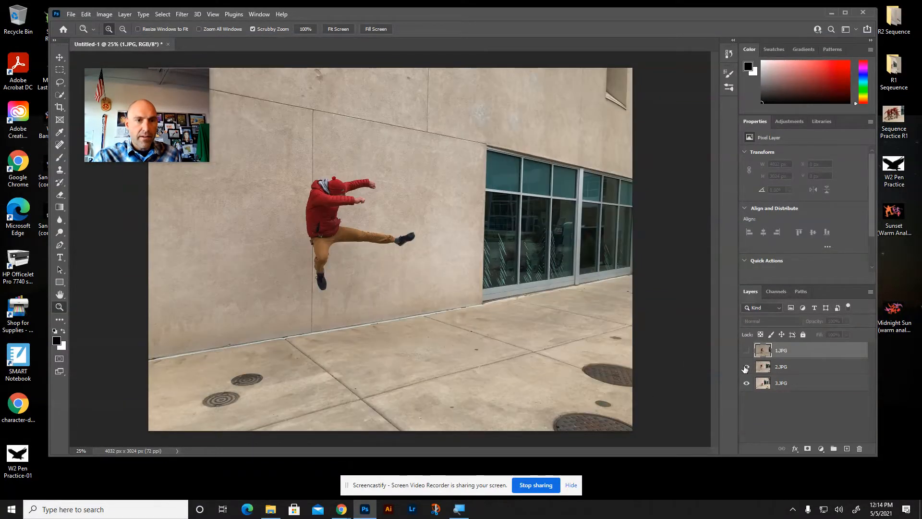
left_click(746, 351)
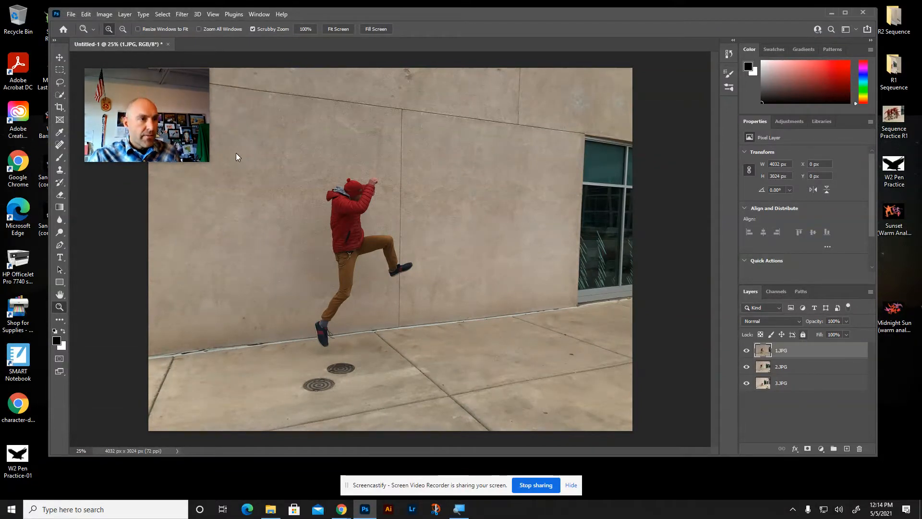
left_click_drag(143, 79, 212, 68)
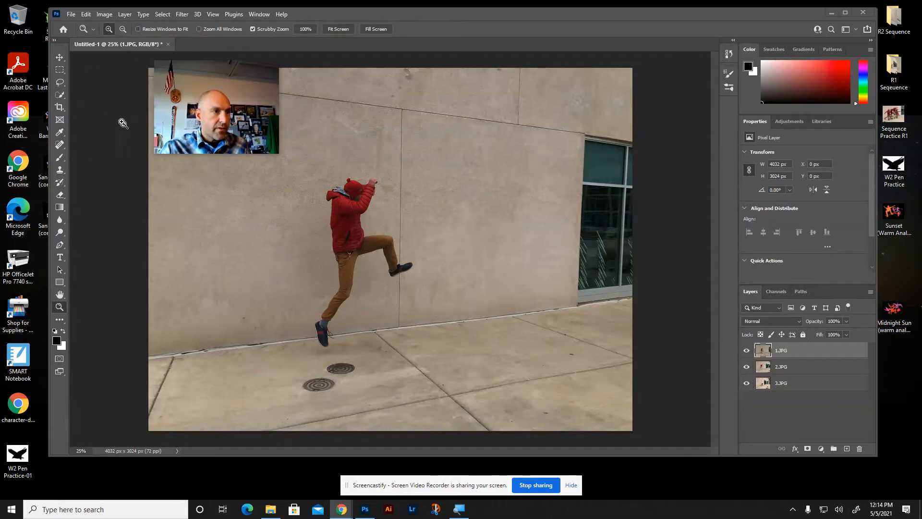
Activate the Quick Selection tool and enlarge its brush to 70 px
left_click(60, 96)
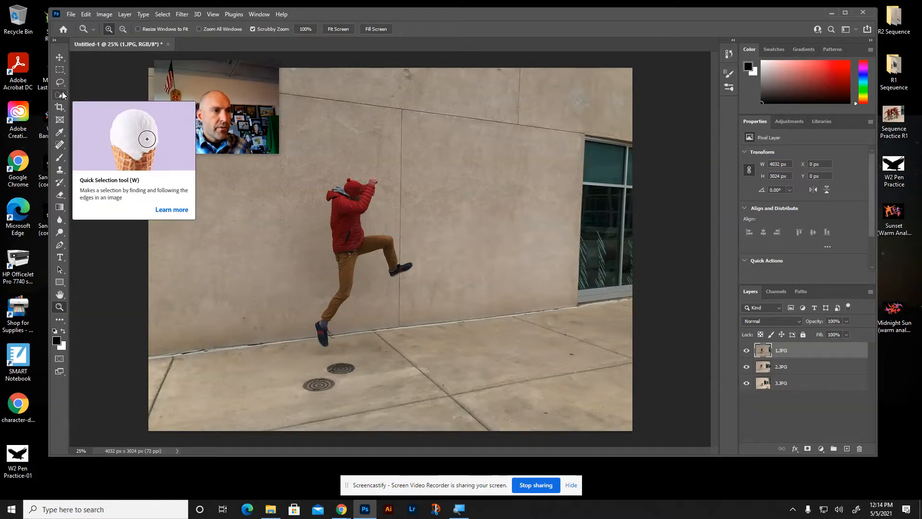
left_click(60, 96)
right_click(63, 100)
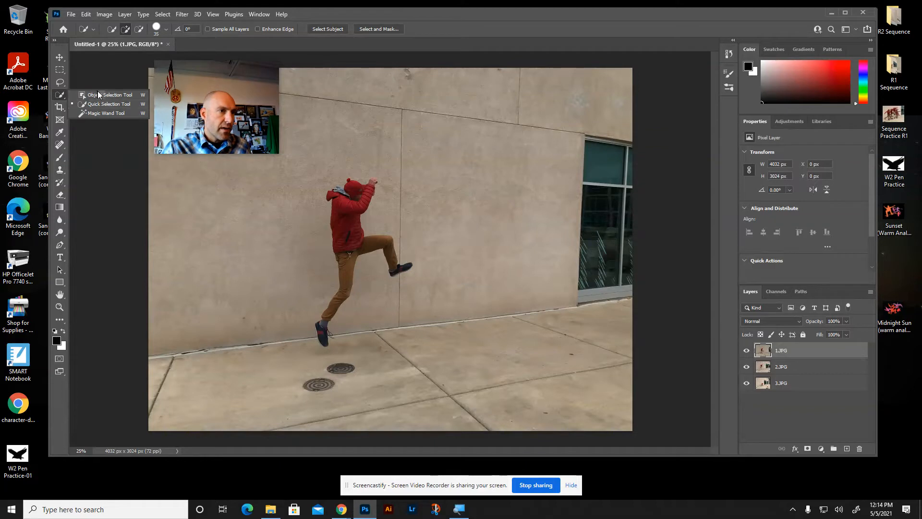
left_click(94, 107)
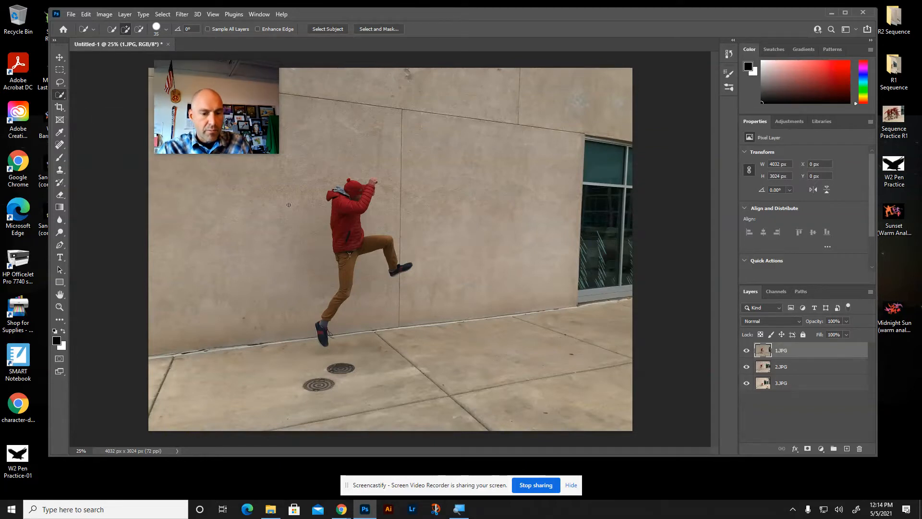
key("bracketright")
key("bracketright")
key("bracketright")
key("bracketright")
key("bracketright")
key("bracketright")
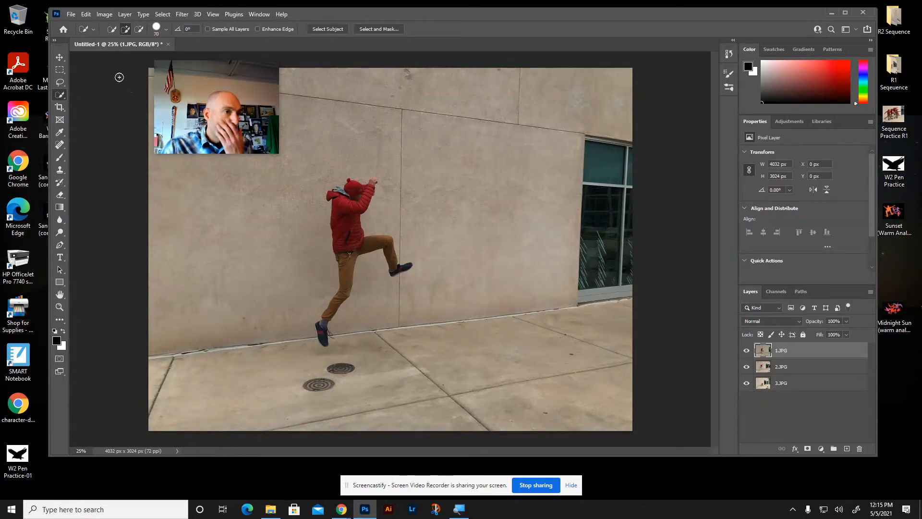
Examine the Quick Selection tool's presets and its brush size, hardness and spacing options
left_click(94, 31)
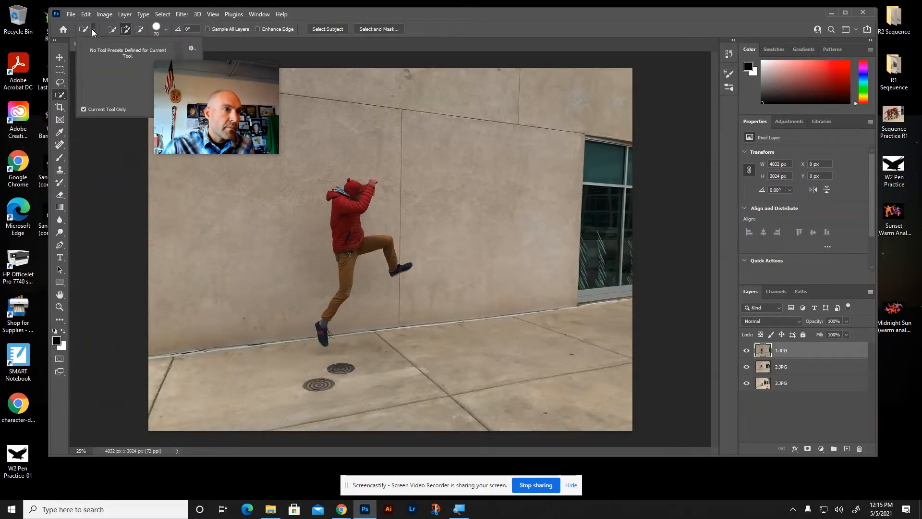
left_click(94, 30)
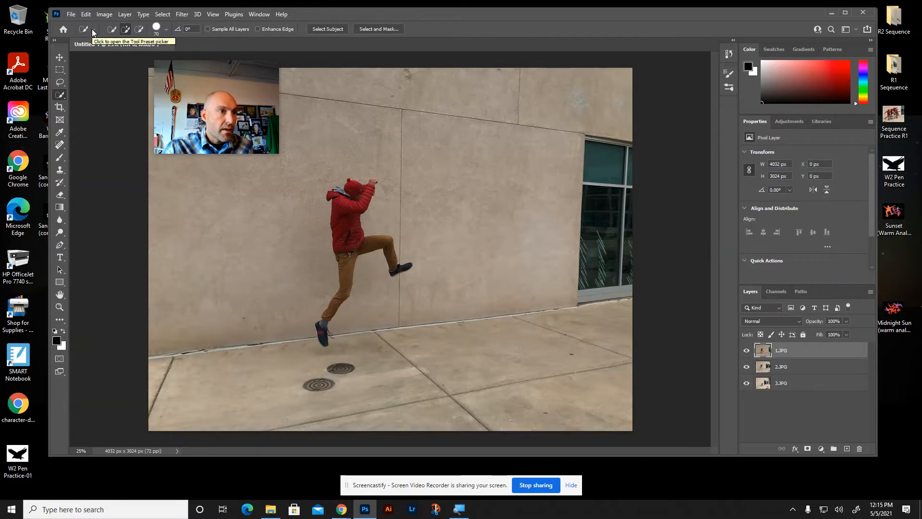
left_click(165, 29)
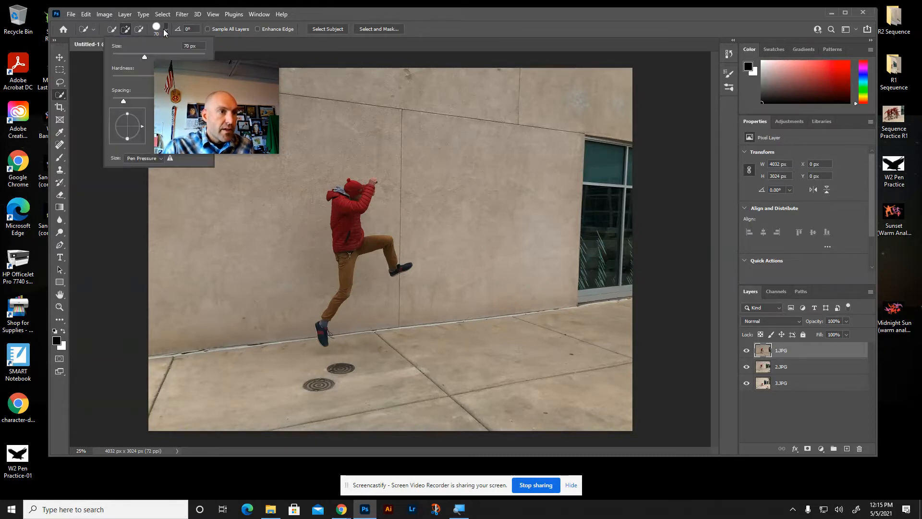
key("Return")
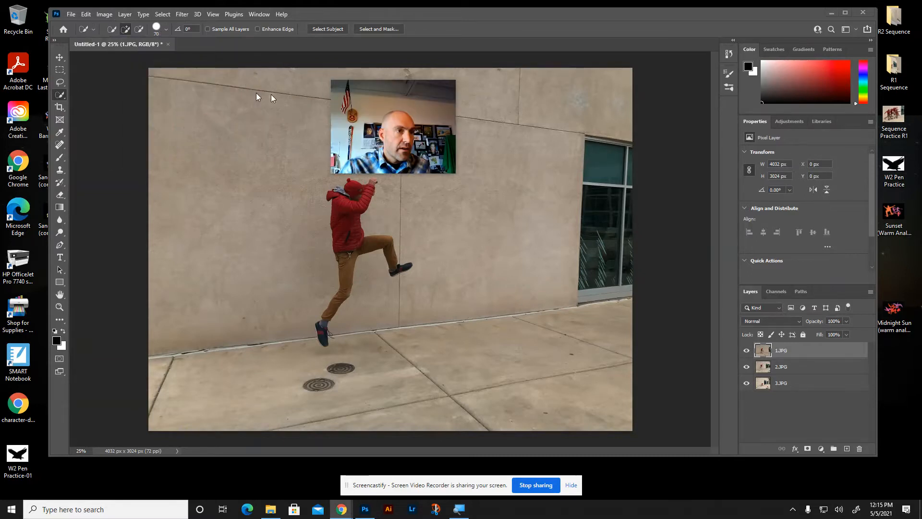
left_click(167, 30)
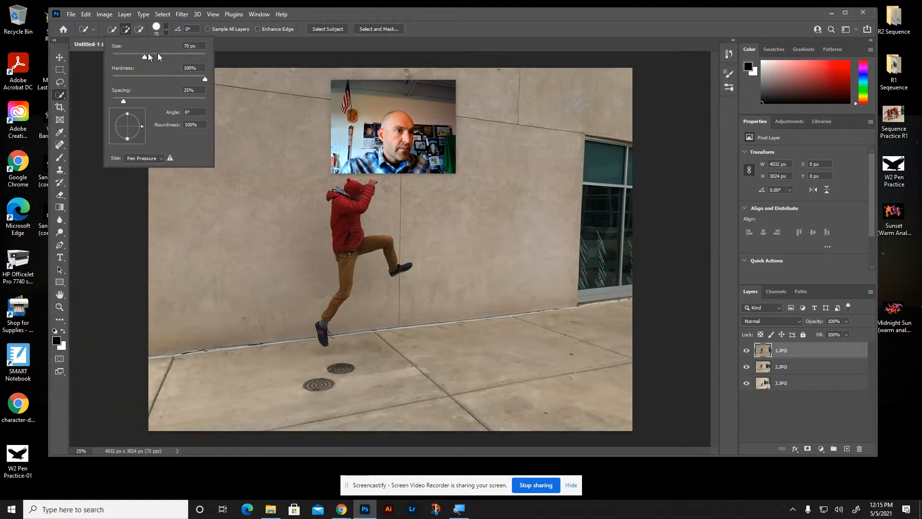
left_click(155, 29)
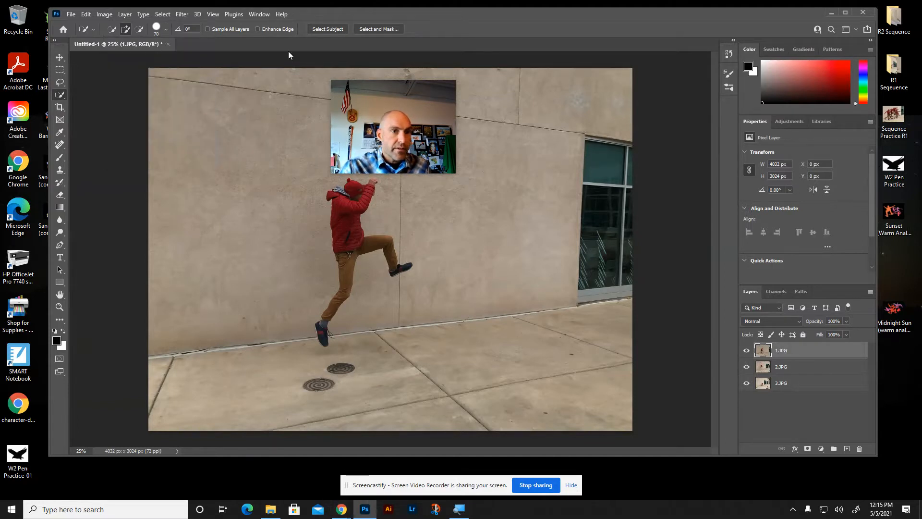
left_click_drag(352, 105, 119, 95)
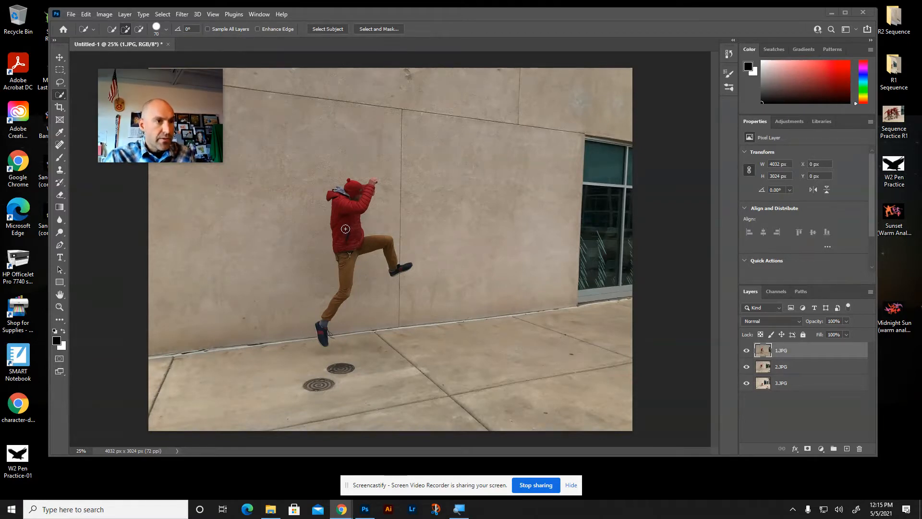
Reduce the Quick Selection brush to 40 px and select the jumper's hat, jacket and raised hands on layer 1.JPG
key("z")
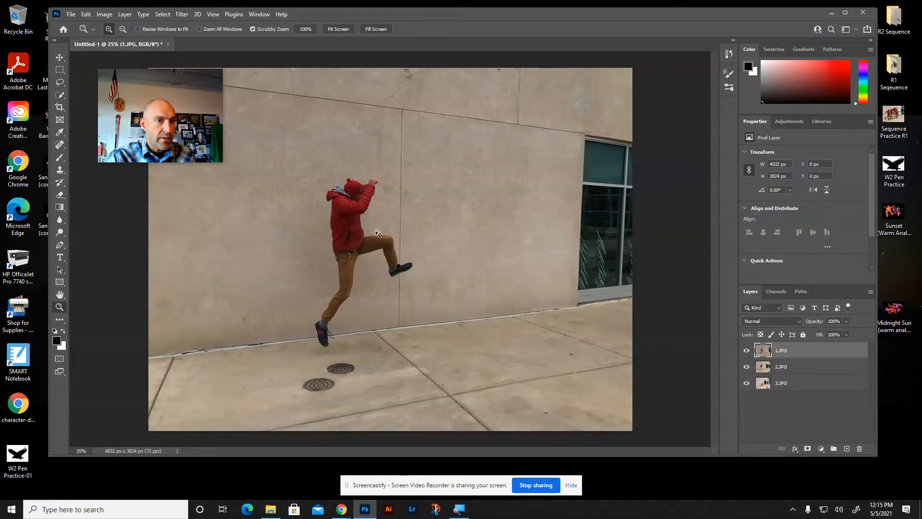
left_click_drag(349, 235, 413, 228)
scroll(372, 269, "up", 4)
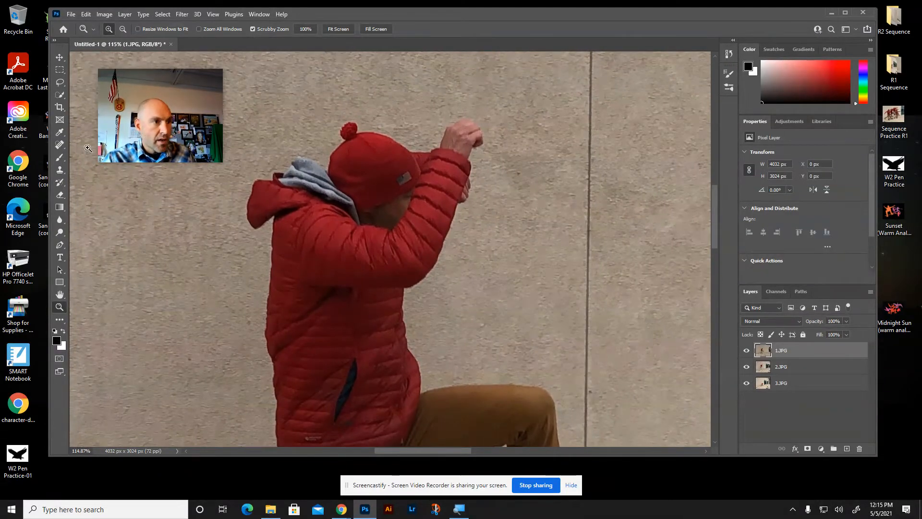
left_click(59, 94)
key("bracketleft")
key("bracketleft")
key("bracketleft")
mouse_move(354, 192)
left_mouse_down()
mouse_move(449, 257)
mouse_move(269, 252)
mouse_move(365, 170)
mouse_move(370, 140)
mouse_move(391, 160)
mouse_move(432, 160)
mouse_move(480, 113)
mouse_move(468, 108)
mouse_move(393, 247)
mouse_move(323, 201)
mouse_move(314, 151)
mouse_move(387, 165)
mouse_move(375, 376)
mouse_move(380, 345)
left_mouse_up()
mouse_move(488, 173)
left_mouse_down()
mouse_move(507, 135)
mouse_move(496, 137)
mouse_move(517, 151)
mouse_move(499, 136)
left_mouse_up()
key("alt")
Extend the selection over both of the jumper's legs and shoes, trimming the excess wall area beside the trailing shoe
mouse_move(382, 312)
left_mouse_down()
mouse_move(360, 253)
mouse_move(344, 138)
mouse_move(350, 202)
mouse_move(429, 183)
mouse_move(407, 158)
left_mouse_up()
left_click_drag(494, 302, 527, 324)
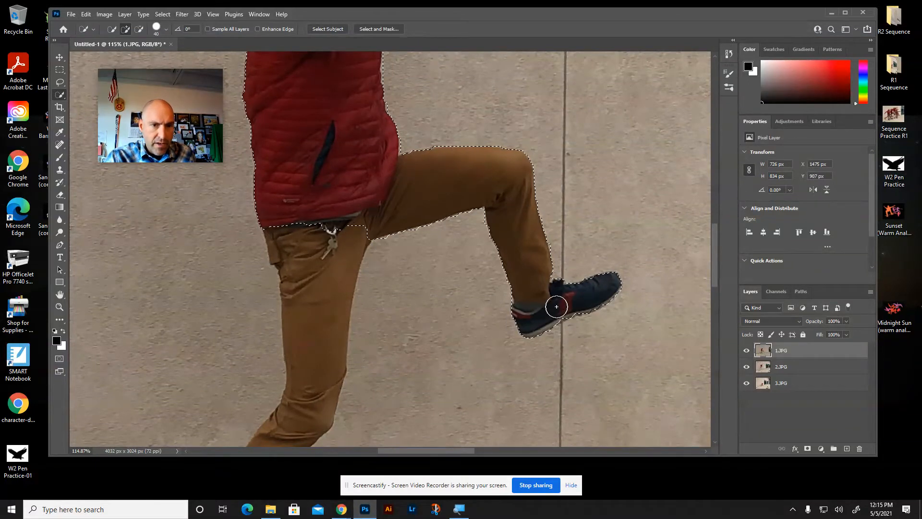
mouse_move(301, 206)
left_mouse_down()
mouse_move(311, 280)
mouse_move(329, 252)
mouse_move(304, 347)
mouse_move(343, 155)
mouse_move(362, 117)
left_mouse_up()
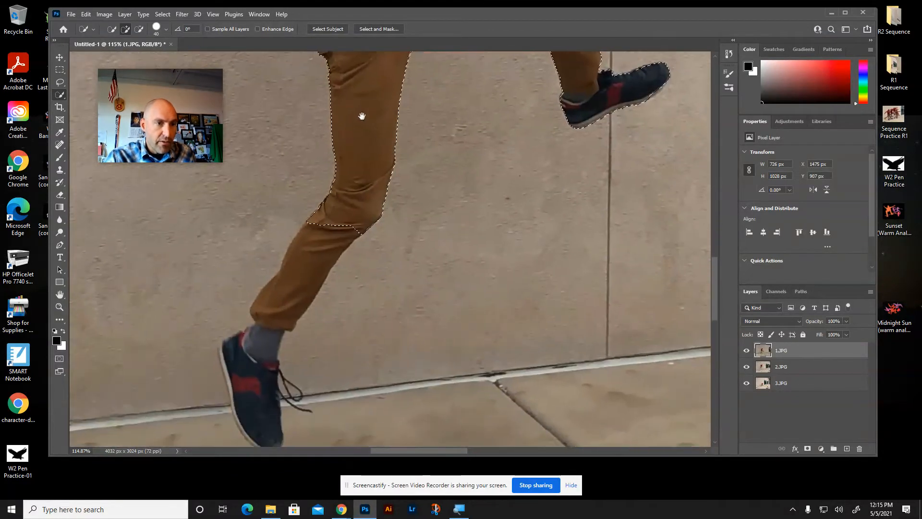
mouse_move(323, 216)
left_mouse_down()
mouse_move(257, 348)
mouse_move(241, 361)
mouse_move(229, 351)
mouse_move(261, 404)
left_mouse_up()
scroll(261, 403, "down", 5)
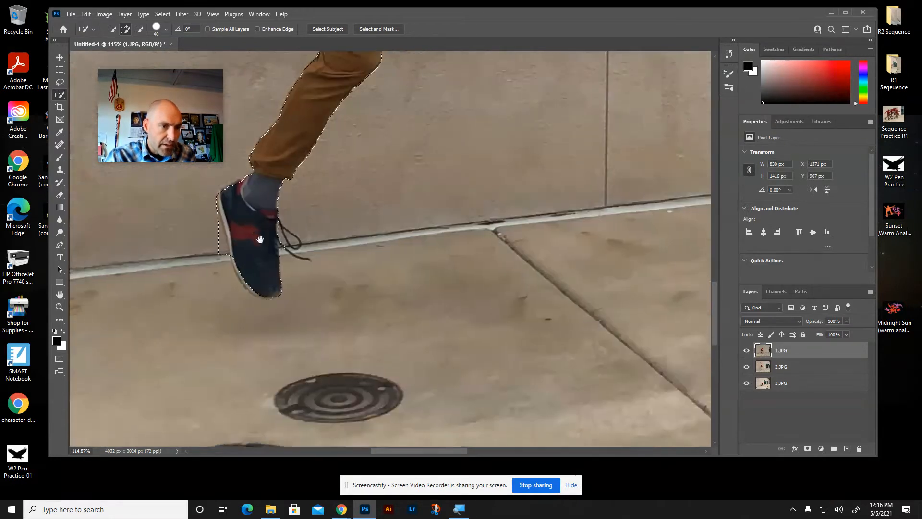
left_click_drag(206, 239, 207, 249)
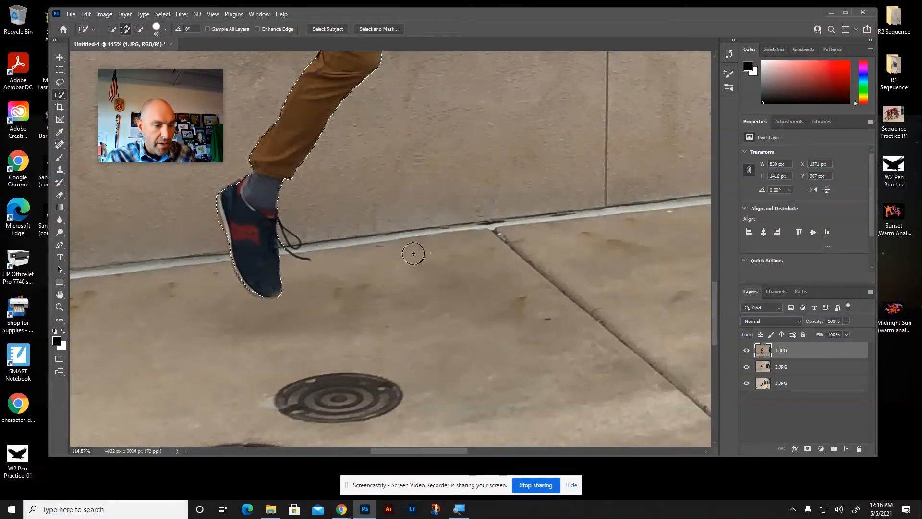
key("ctrl+0")
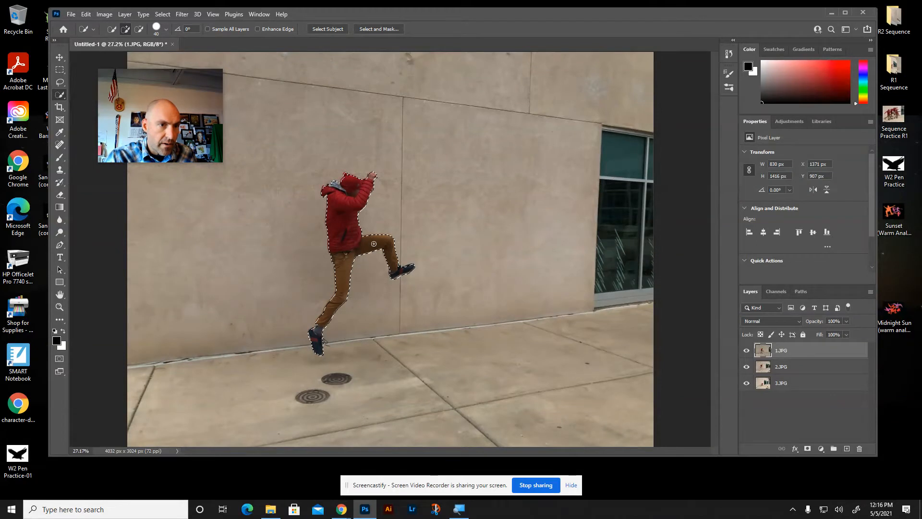
scroll(366, 235, "up", 4)
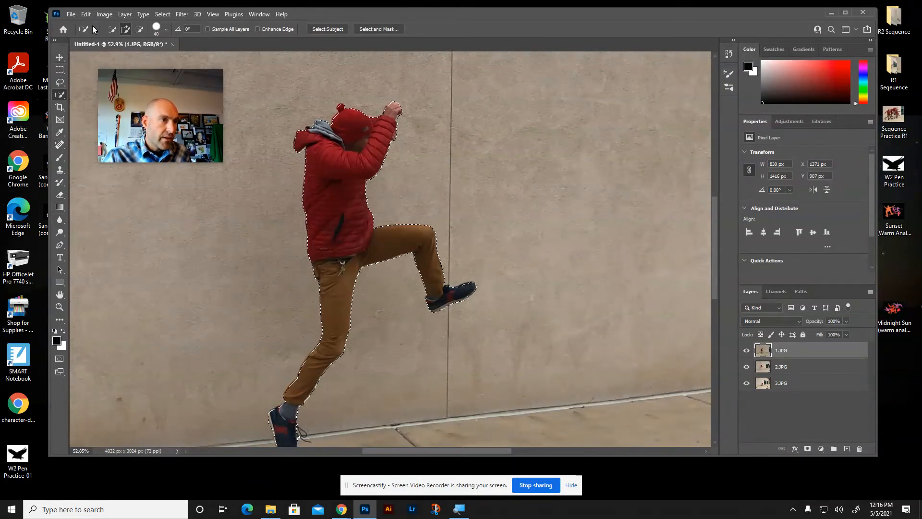
Refine the jumper's selection with Select and Mask, using a 0.5 px feather and outputting it to a Layer Mask
left_click(371, 29)
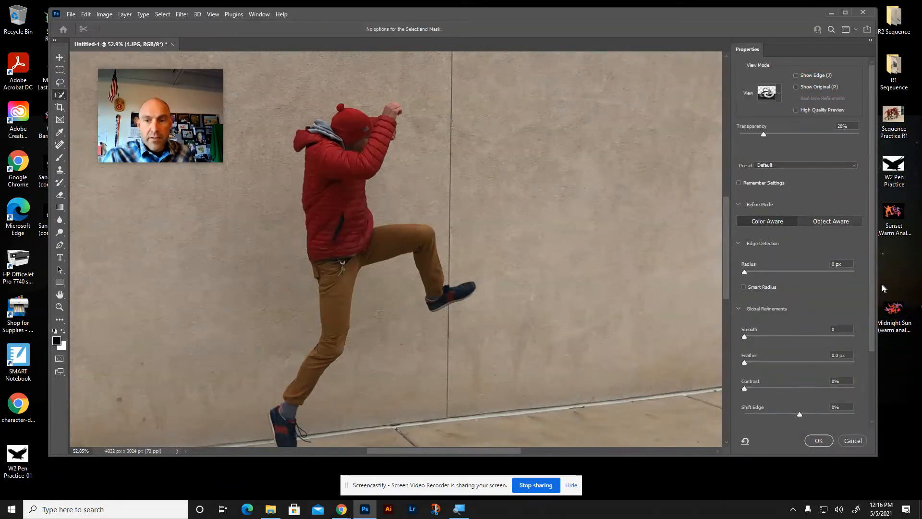
scroll(872, 282, "down", 3)
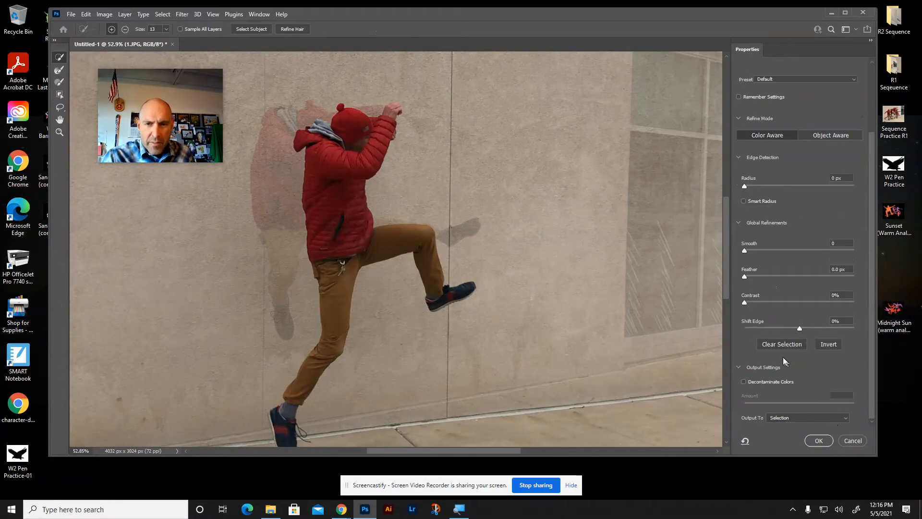
left_click_drag(743, 275, 747, 275)
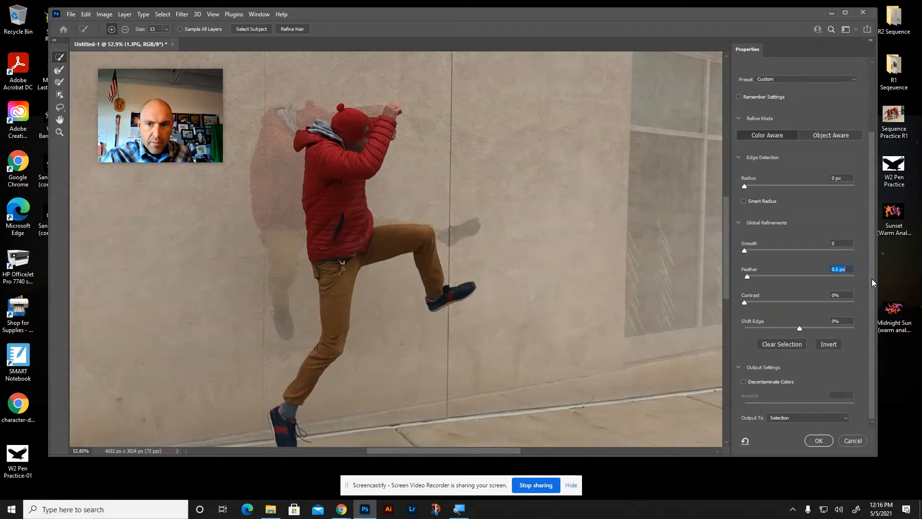
left_click(791, 418)
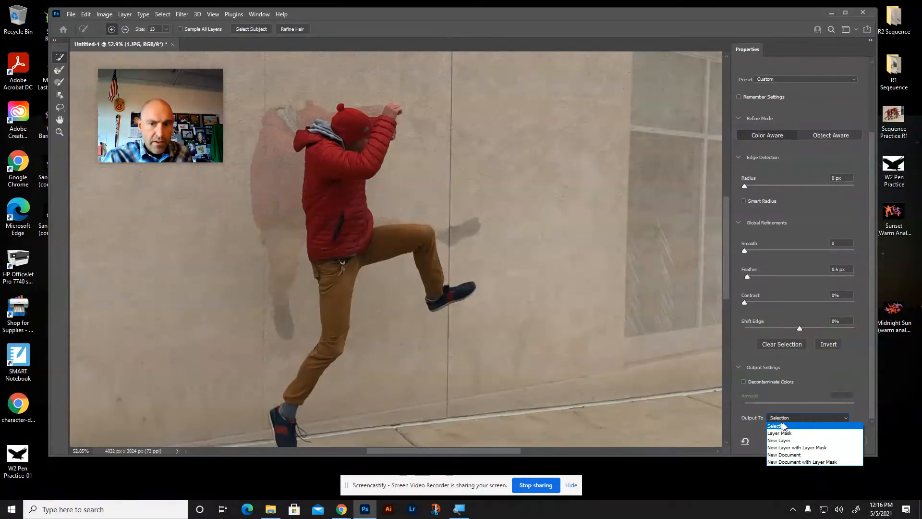
left_click(802, 432)
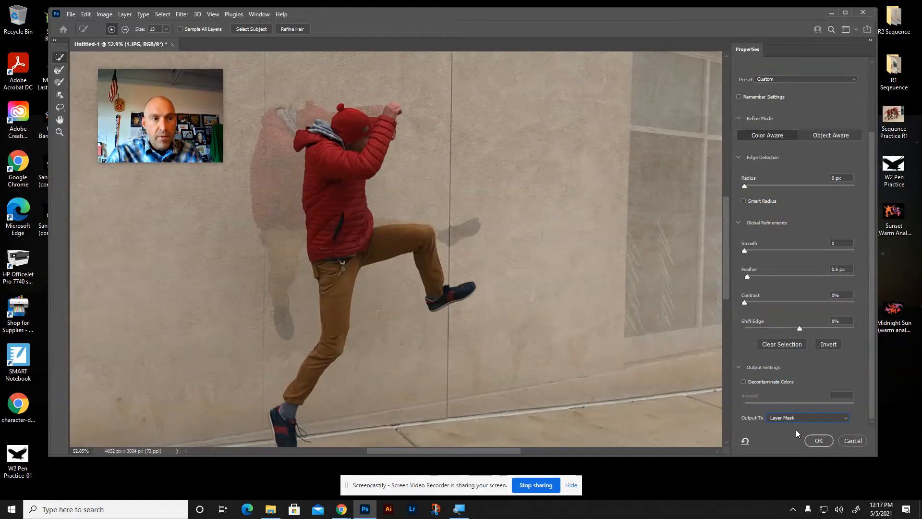
left_click(818, 441)
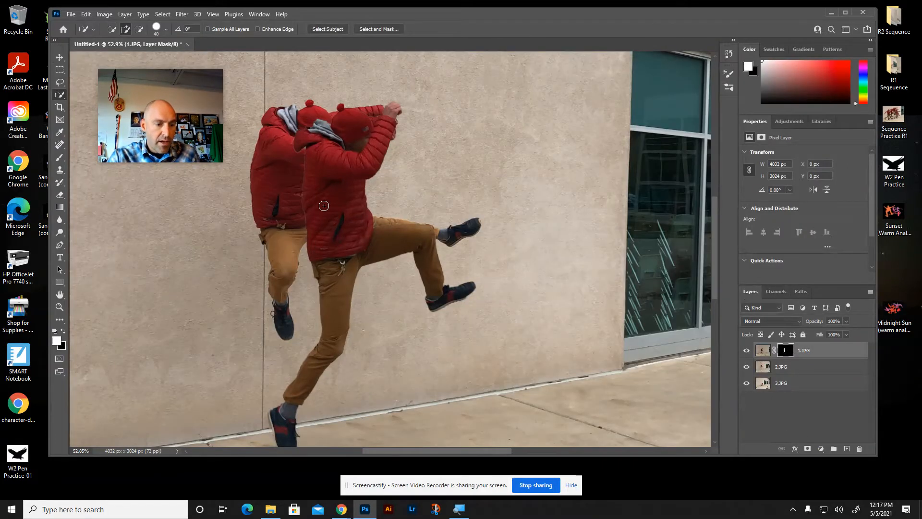
Move the masked jumper on layer 1.JPG left and down to about X -817 px, Y 175 px, clear of the second figure
key("v")
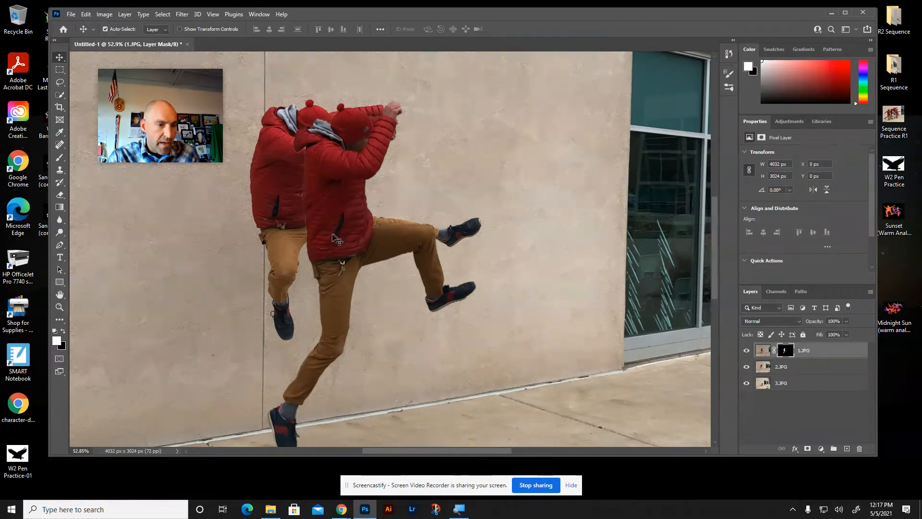
key("z")
mouse_move(319, 238)
left_mouse_down()
mouse_move(309, 239)
mouse_move(328, 237)
left_mouse_up()
key("v")
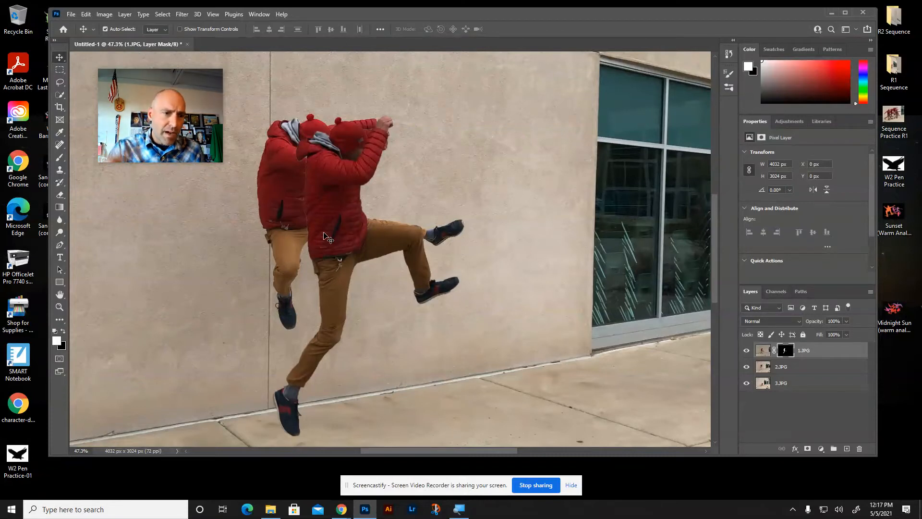
left_click_drag(323, 207, 163, 235)
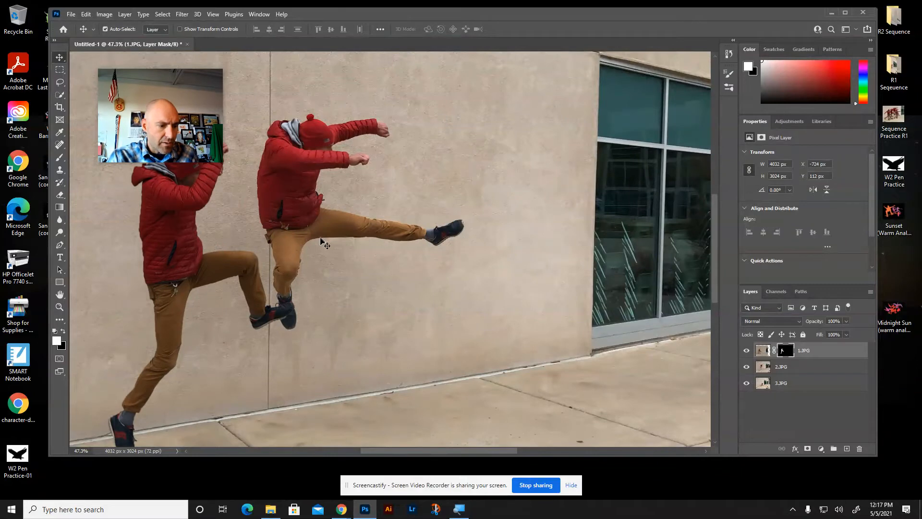
scroll(366, 249, "down", 5)
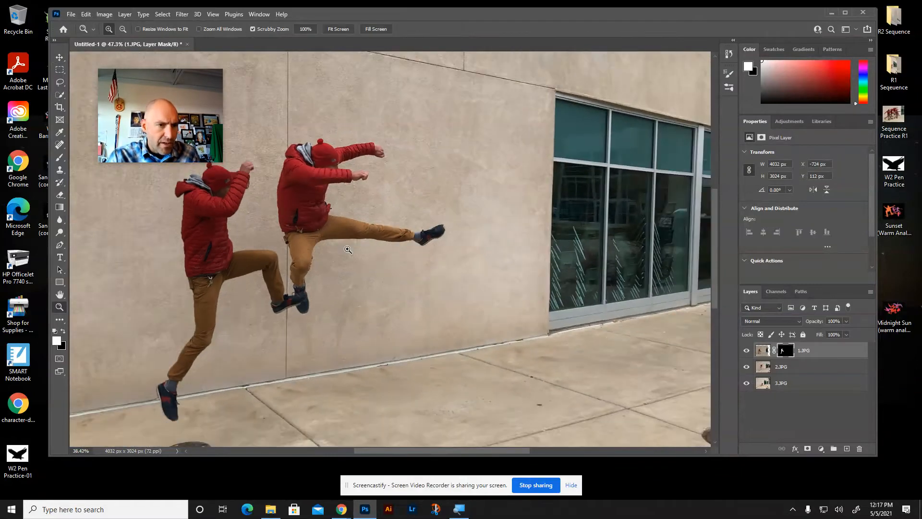
left_click_drag(243, 259, 231, 268)
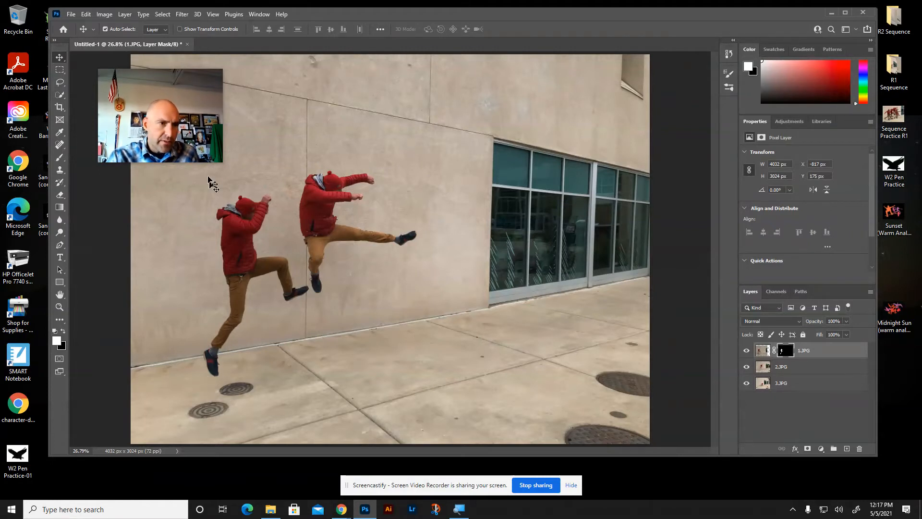
mouse_move(157, 149)
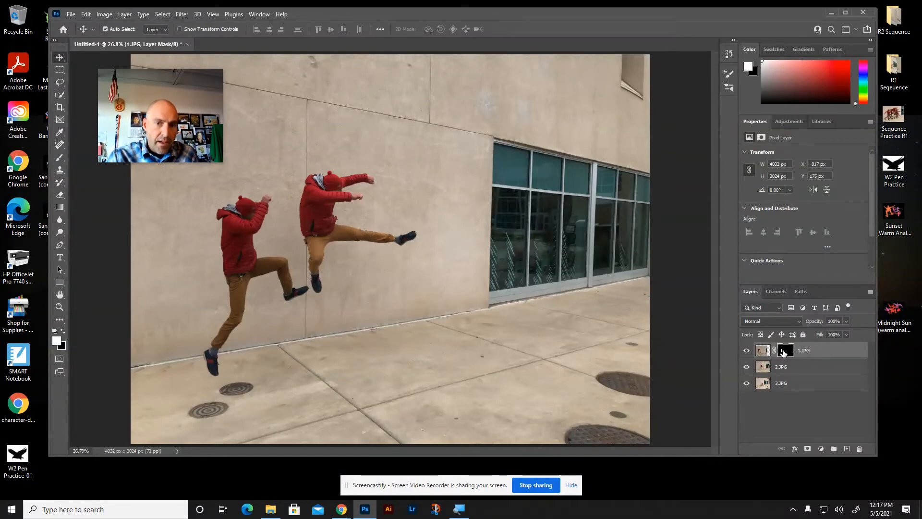
Target the layer mask of 1.JPG and set the Brush to a soft round 200 px tip with 100% roundness and 0% hardness
left_click(789, 350)
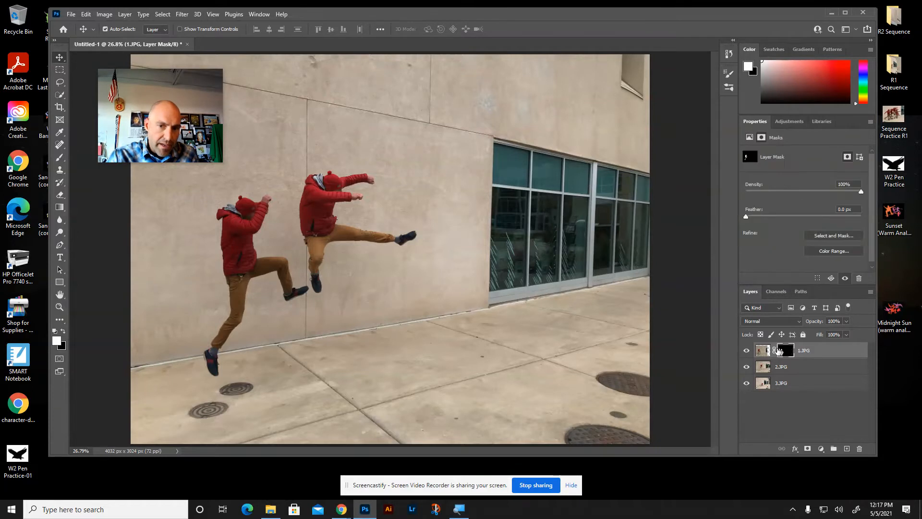
left_click(762, 352)
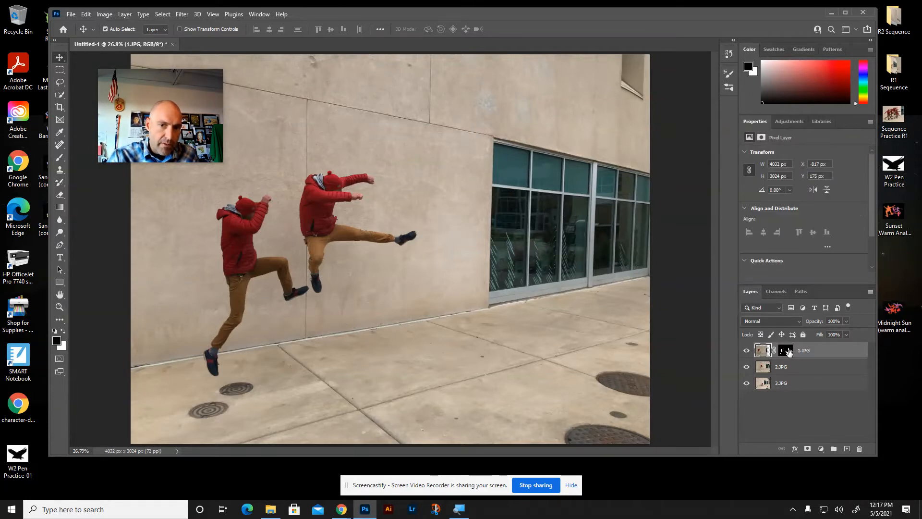
left_click(787, 350)
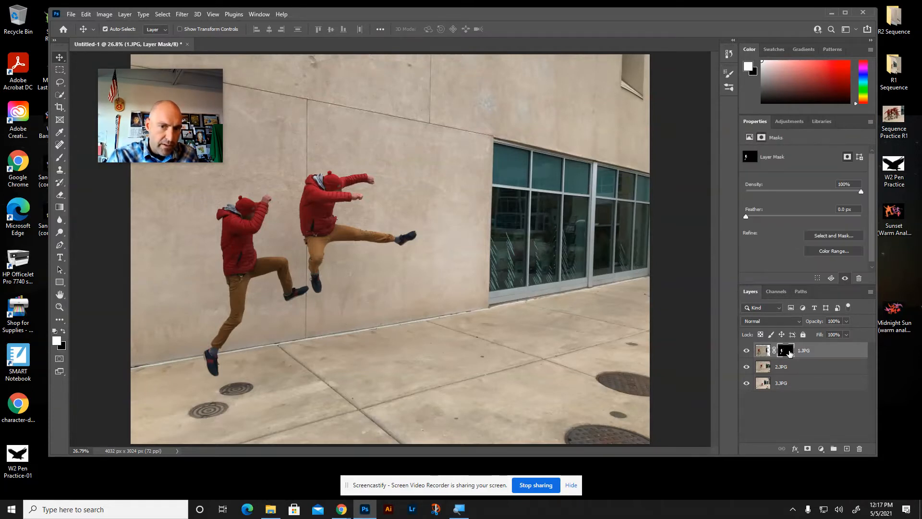
left_click(60, 158)
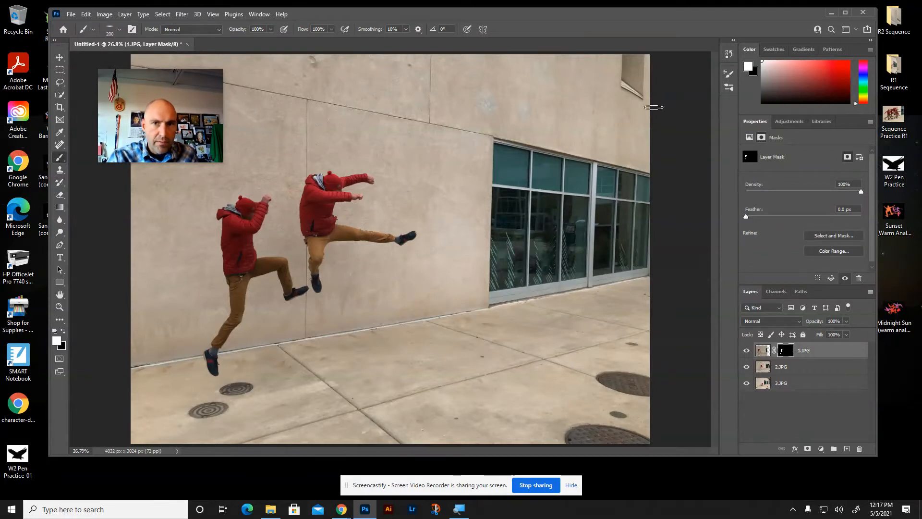
left_click(726, 87)
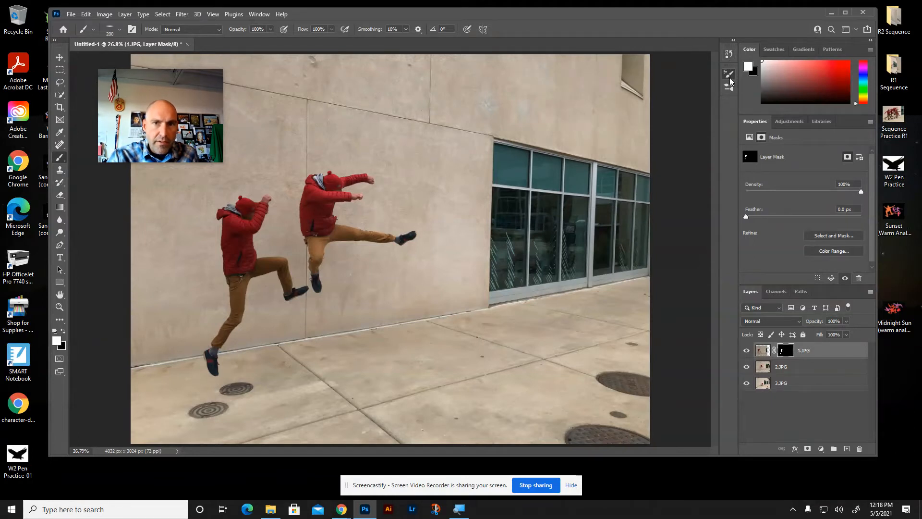
left_click(729, 75)
left_click_drag(678, 180, 681, 191)
left_click(605, 91)
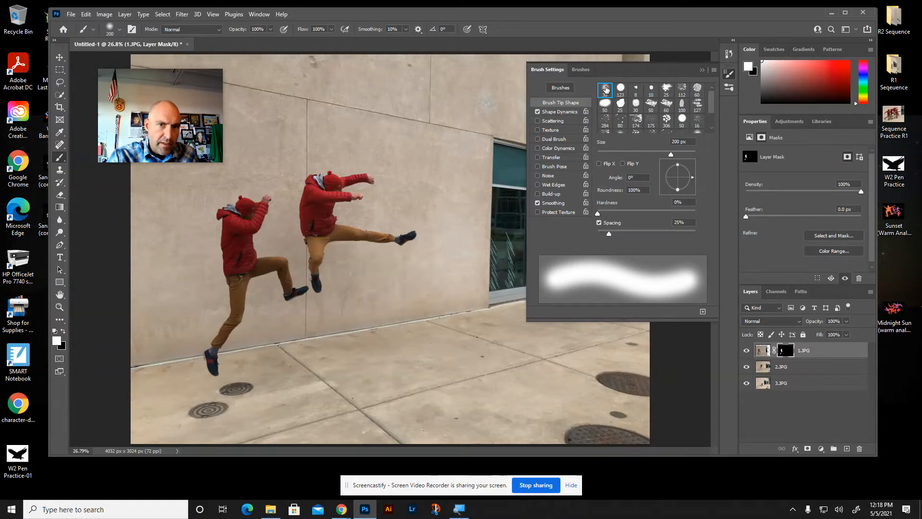
left_click(730, 75)
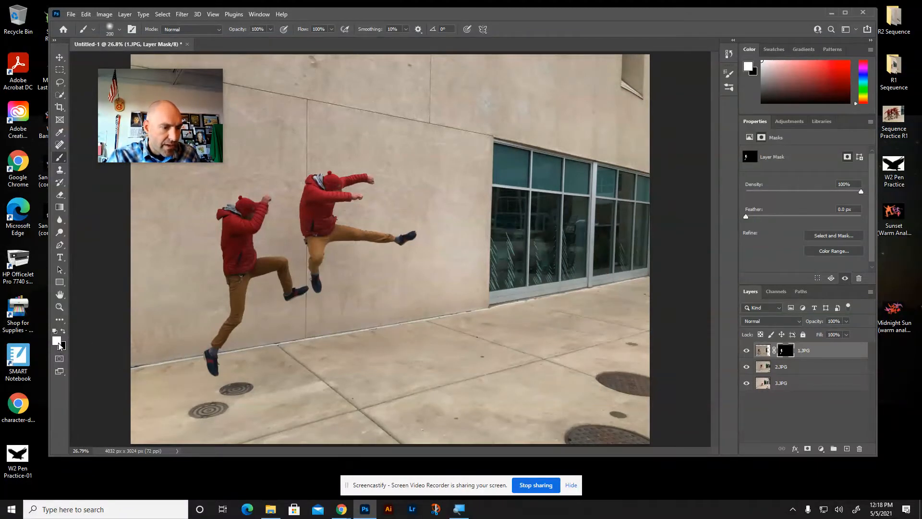
Paint on the 1.JPG mask around the trailing shoe, using black to hide areas and white to restore them
key("x")
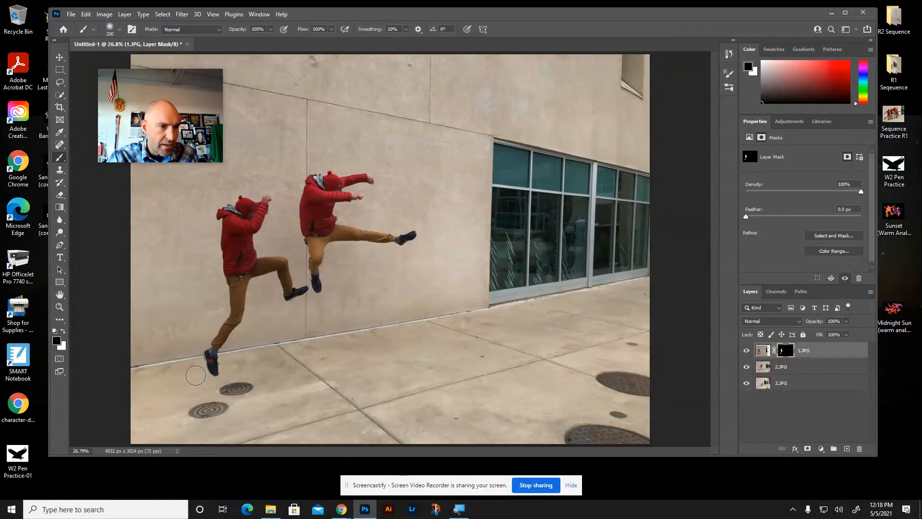
key("x")
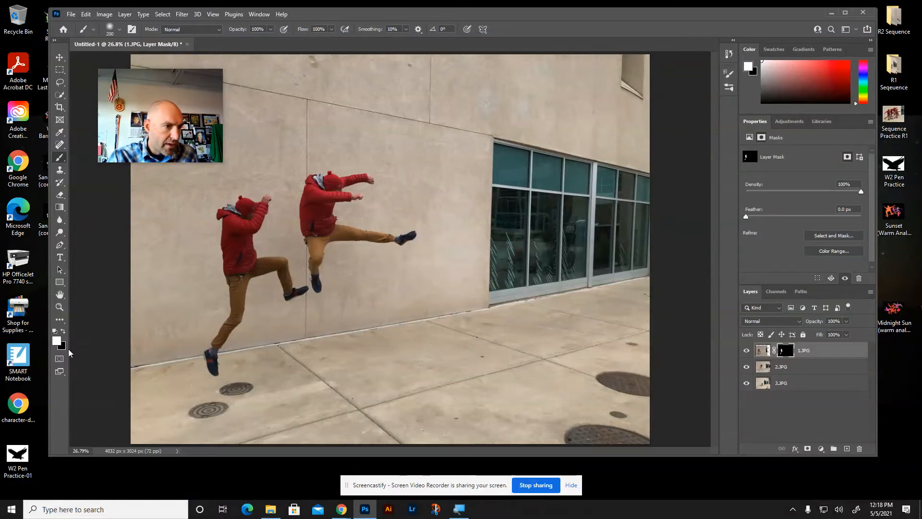
key("x")
key("x")
key("x")
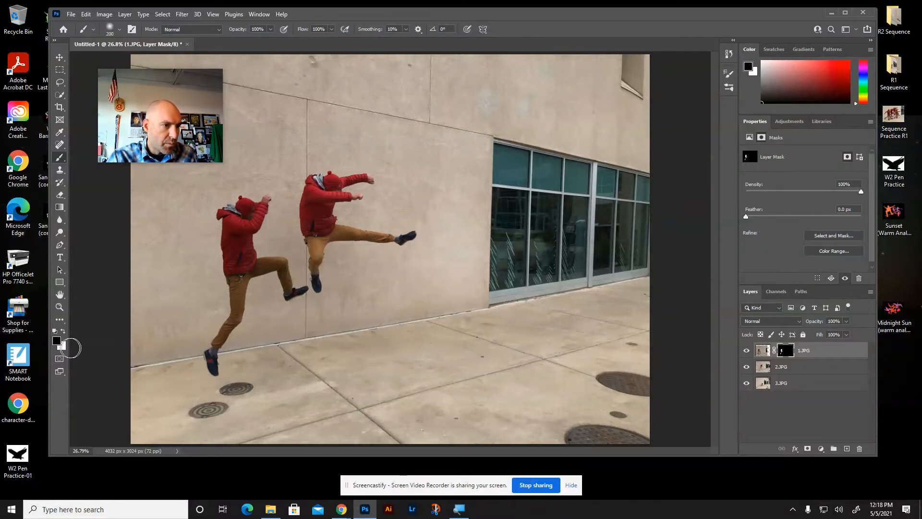
key("x")
key("x")
key("x")
key("x")
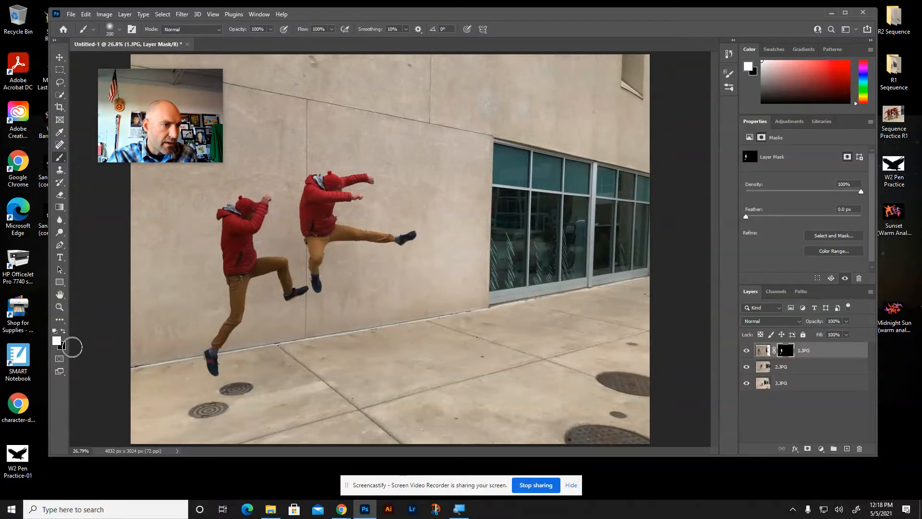
left_click_drag(214, 374, 208, 347)
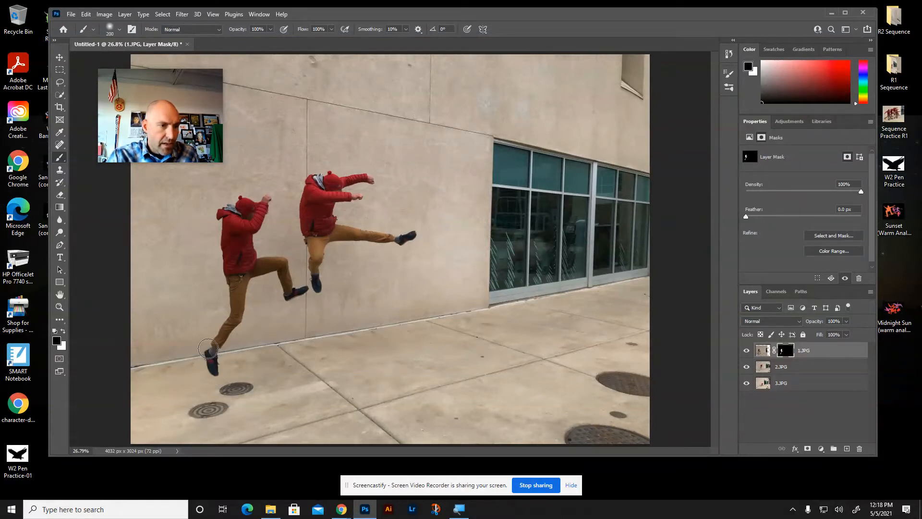
key("x")
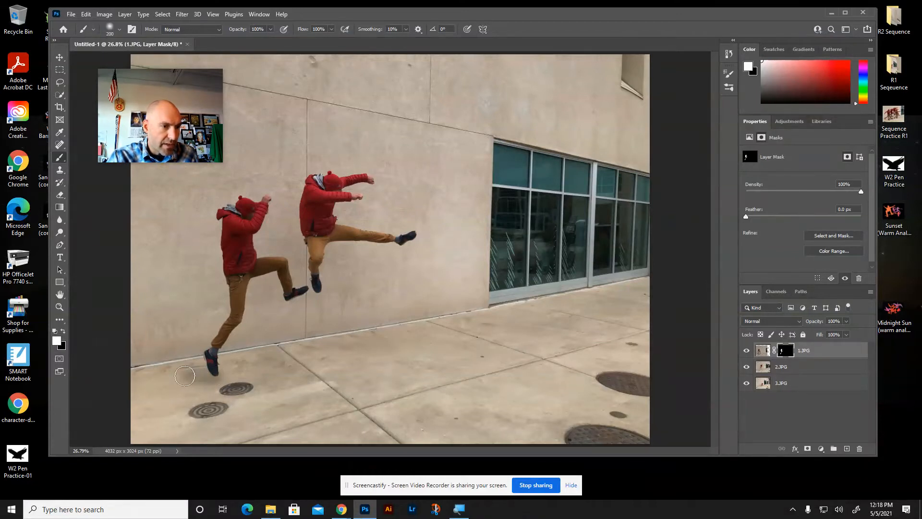
mouse_move(196, 383)
left_mouse_down()
mouse_move(242, 368)
mouse_move(182, 379)
mouse_move(192, 376)
left_mouse_up()
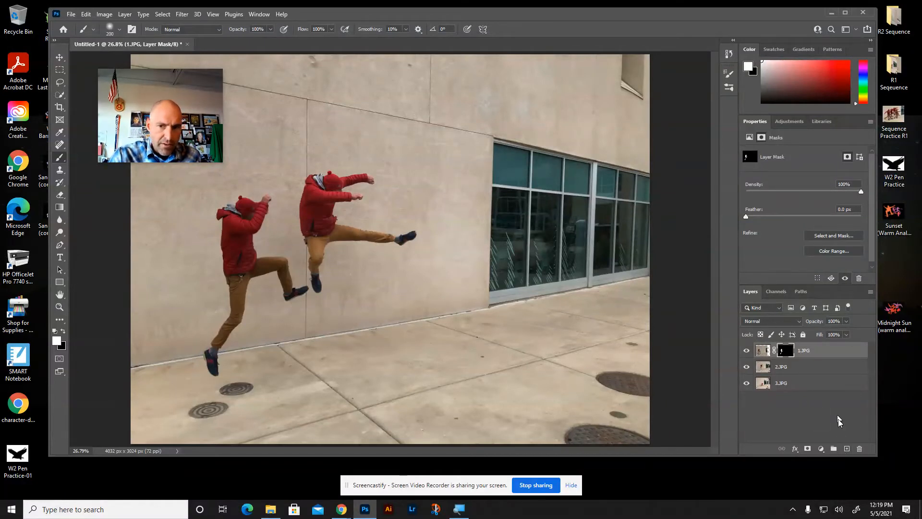
Add a new layer above 1.JPG and name it Shadow
left_click(846, 447)
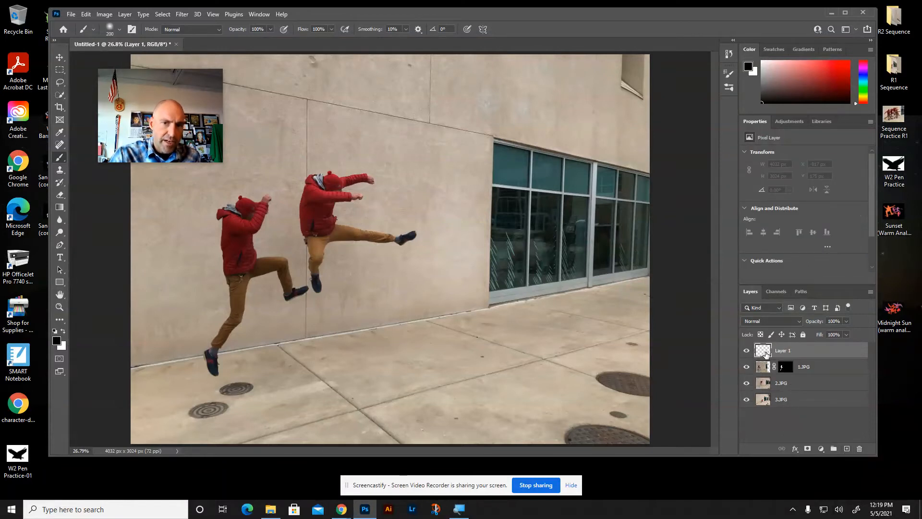
double_click(784, 350)
type("Shadow")
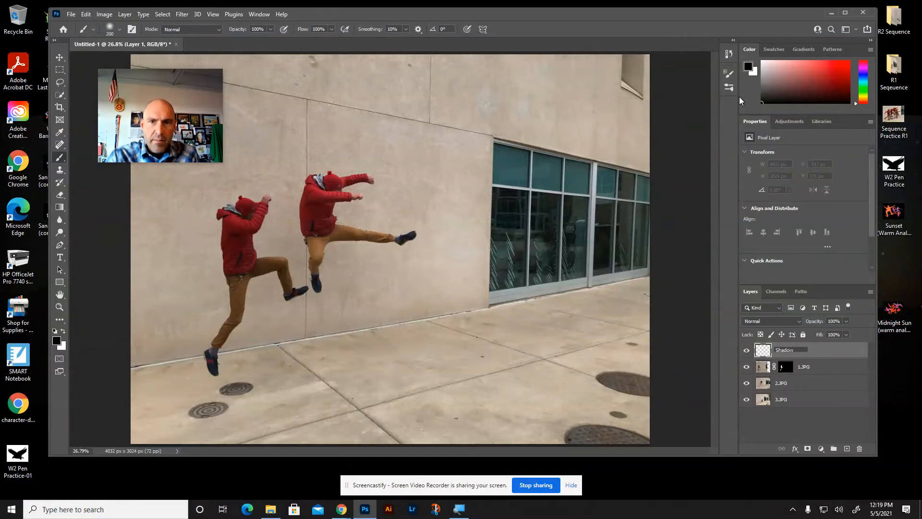
key("Return")
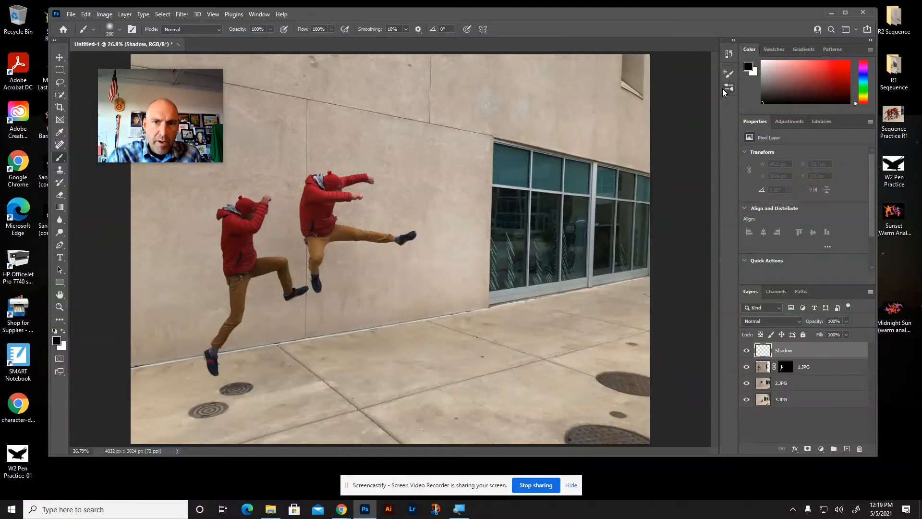
Flatten the round brush tip into a thin horizontal ellipse for painting the shadow
left_click(729, 87)
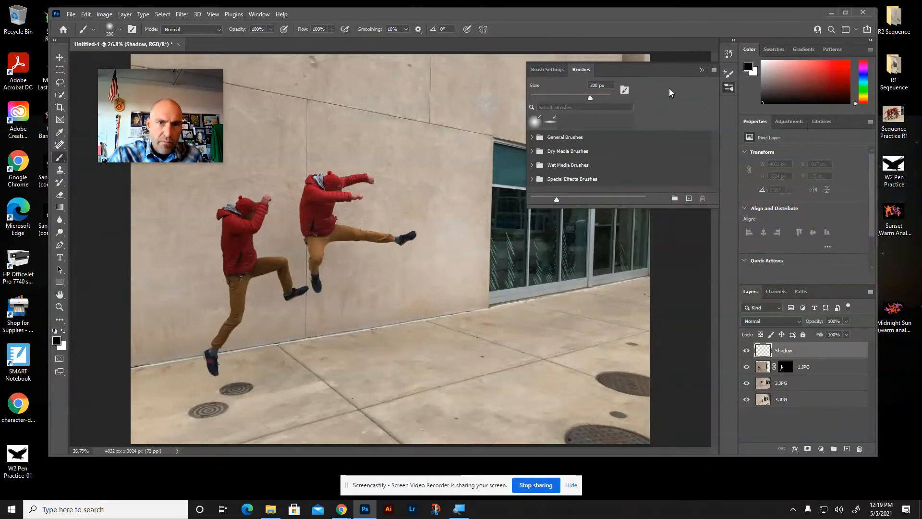
left_click(559, 72)
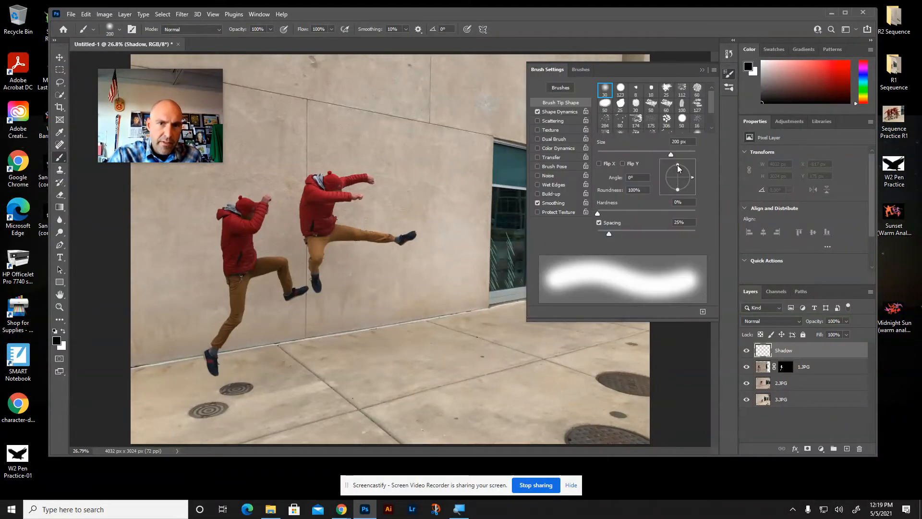
left_click_drag(677, 165, 677, 177)
left_click(730, 77)
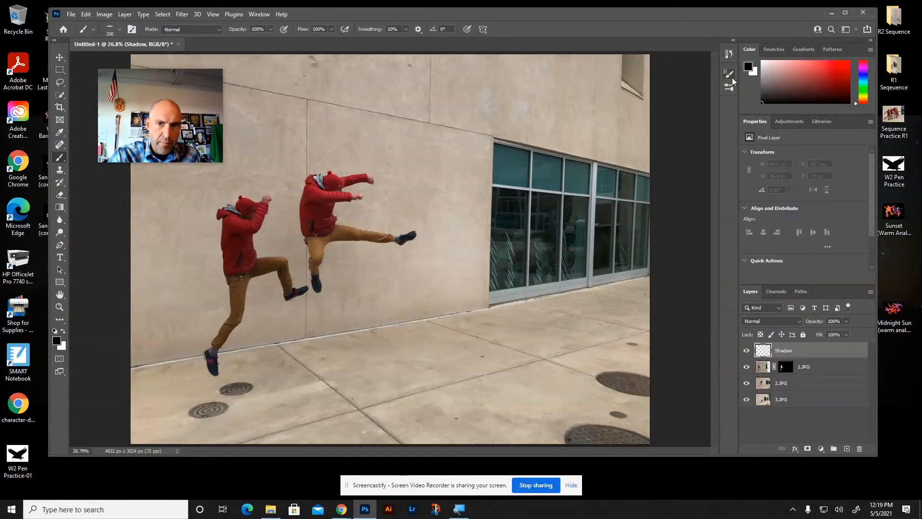
Paint a soft black shadow about 657 by 139 px beneath the trailing shoe on the Shadow layer, using a 400 px brush
left_click(760, 367)
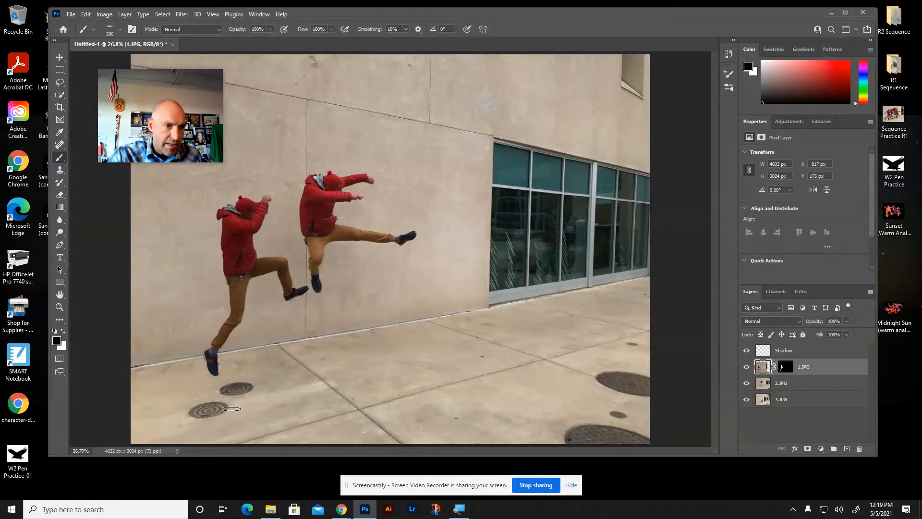
key("bracketright")
key("bracketright")
key("bracketright")
key("bracketright")
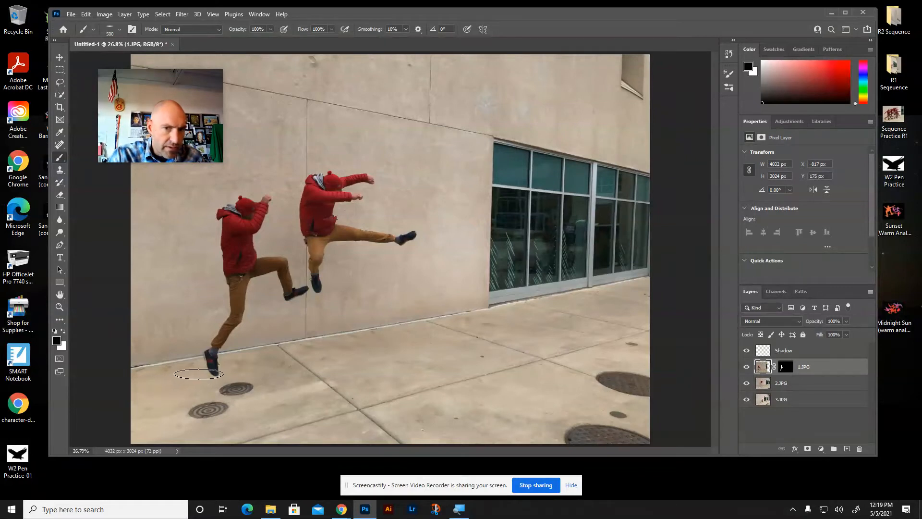
left_click(768, 349)
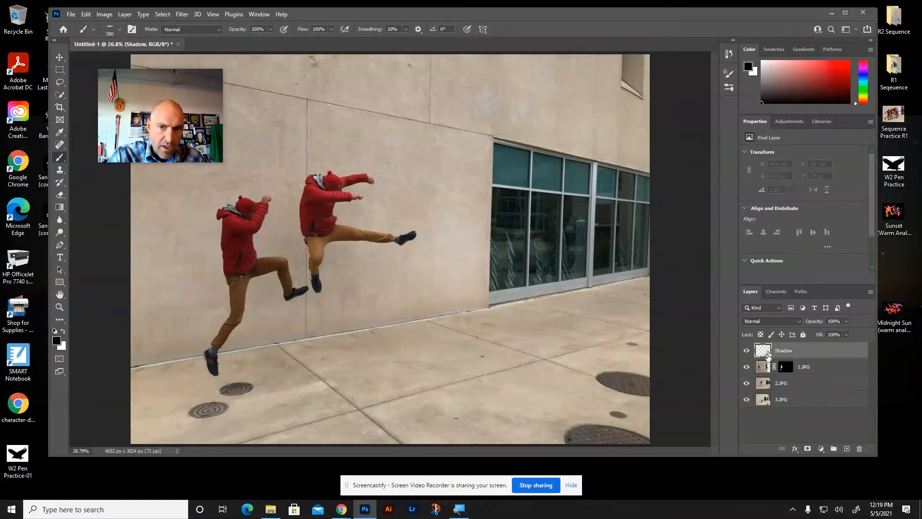
left_click(766, 368)
left_click(763, 351)
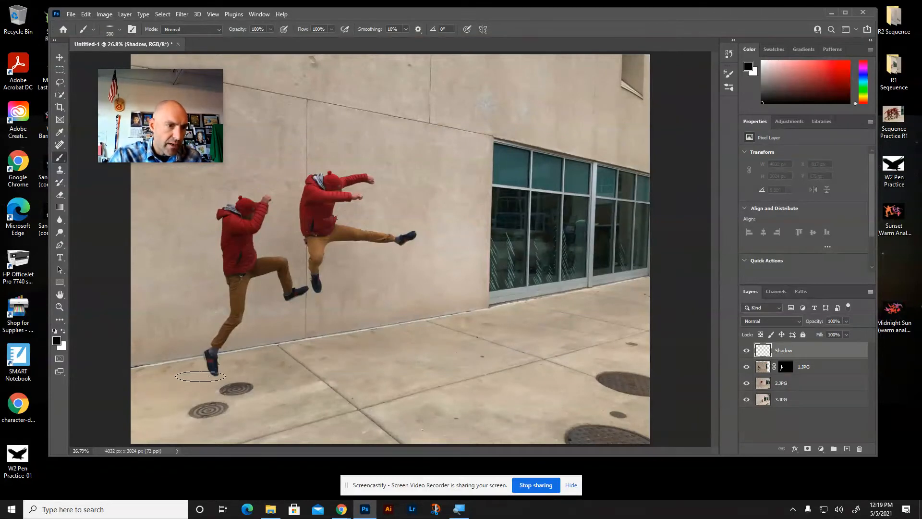
key("bracketleft")
left_click_drag(182, 373, 221, 370)
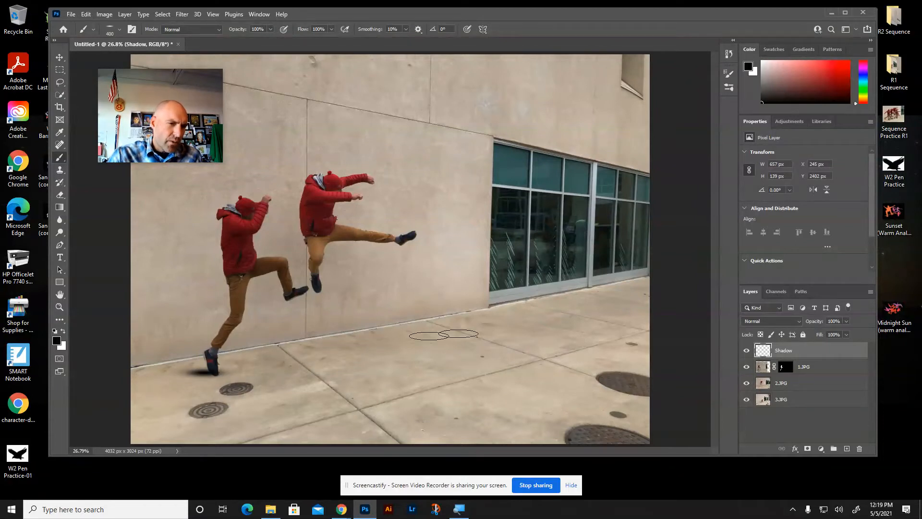
Lower the Shadow layer's opacity to 37% and move the shadow slightly down to about X 238 px, Y 2424 px
left_click(846, 321)
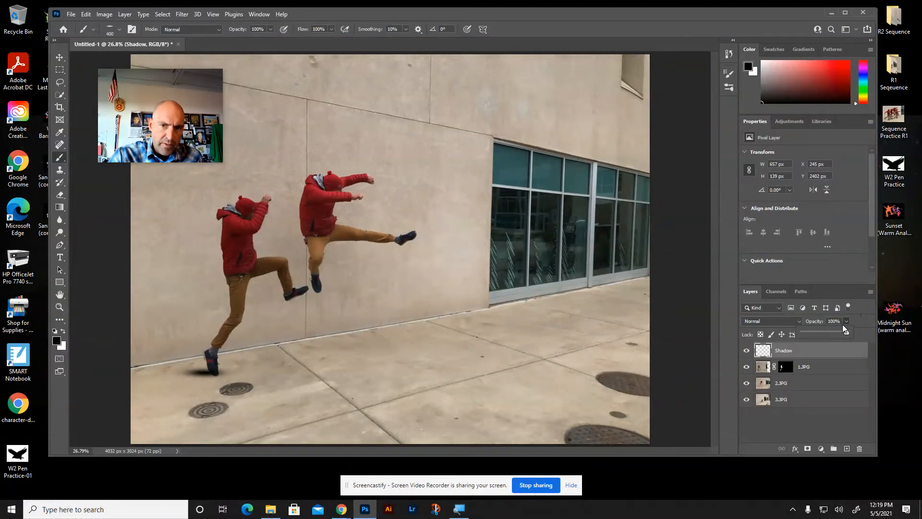
left_click_drag(825, 330, 810, 329)
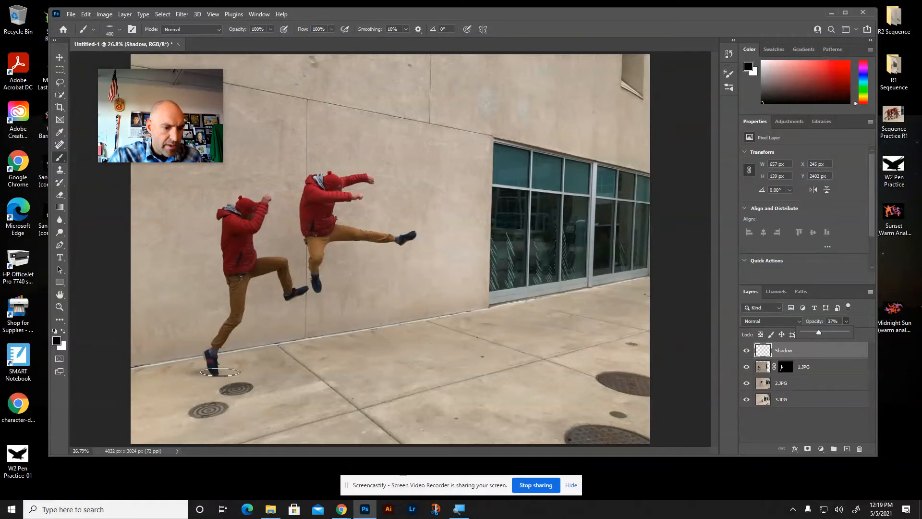
key("v")
left_click_drag(204, 375, 203, 376)
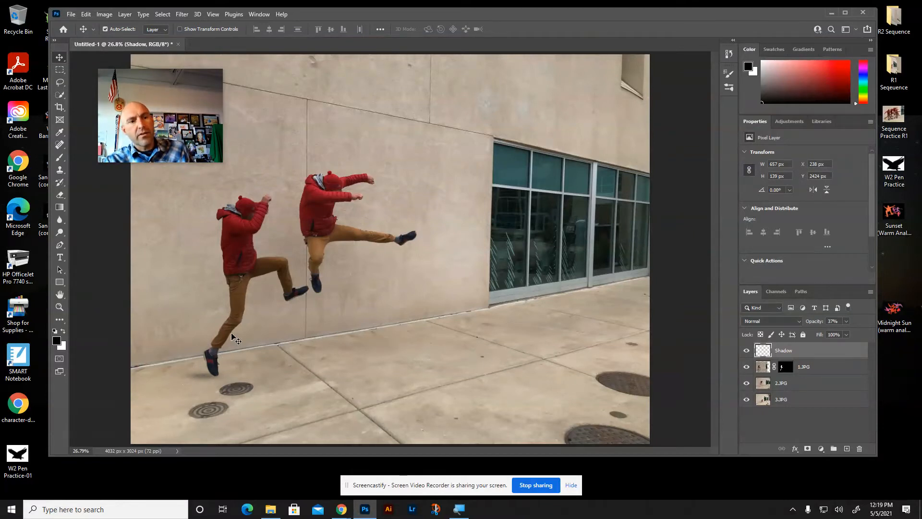
Compare the image with and without the shadow, and reduce the Shadow layer's opacity to 28%
left_click(746, 351)
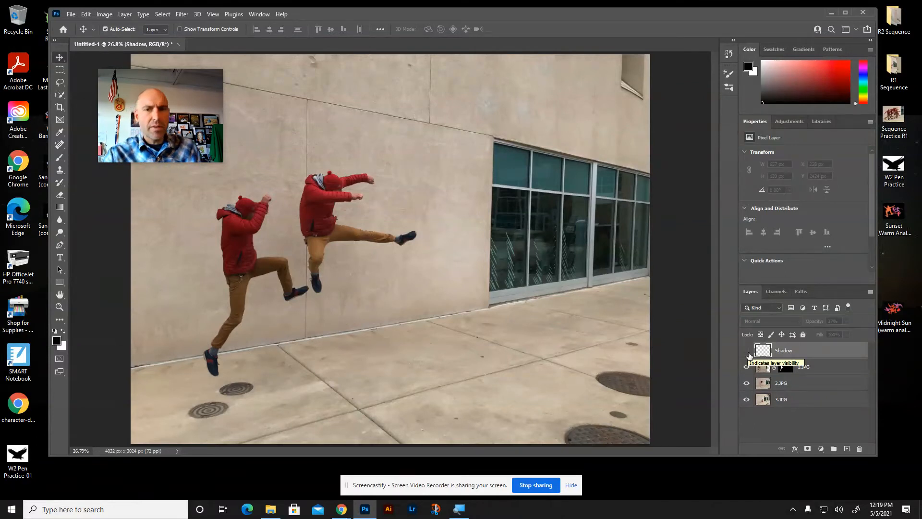
left_click(748, 353)
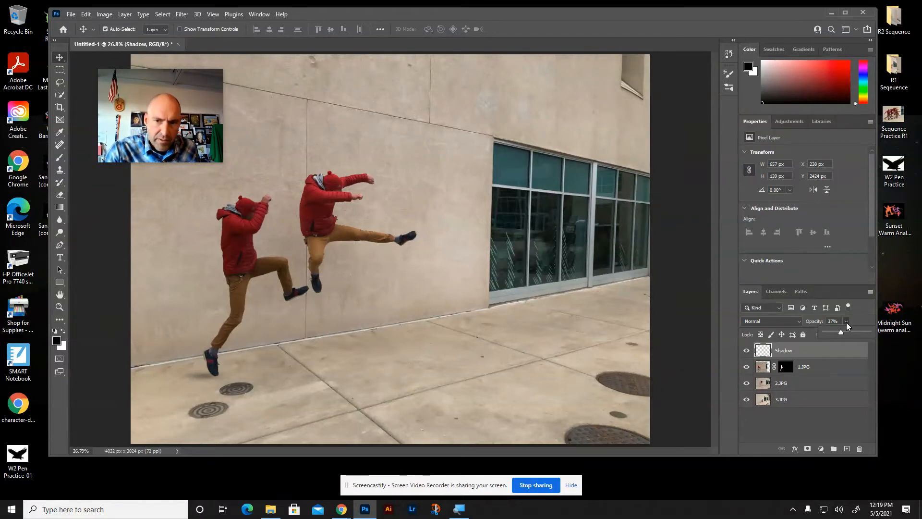
left_click(835, 333)
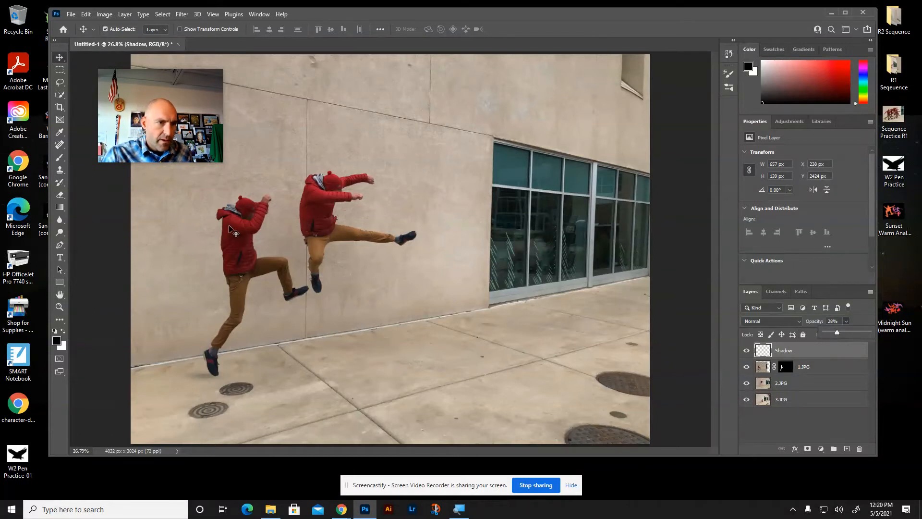
Toggle the visibility of layer 1.JPG to compare it with the 2.JPG photo, leaving 1.JPG hidden and selected
left_click(330, 222)
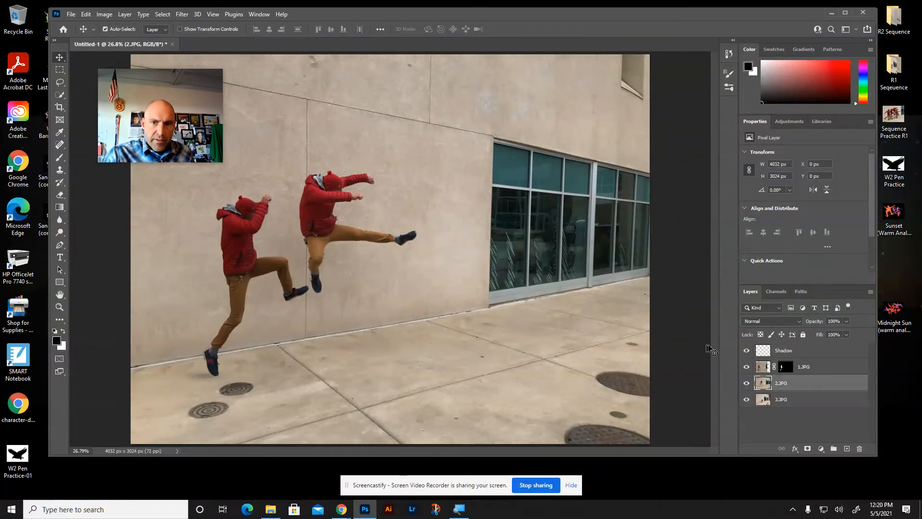
left_click(745, 367)
left_click(746, 368)
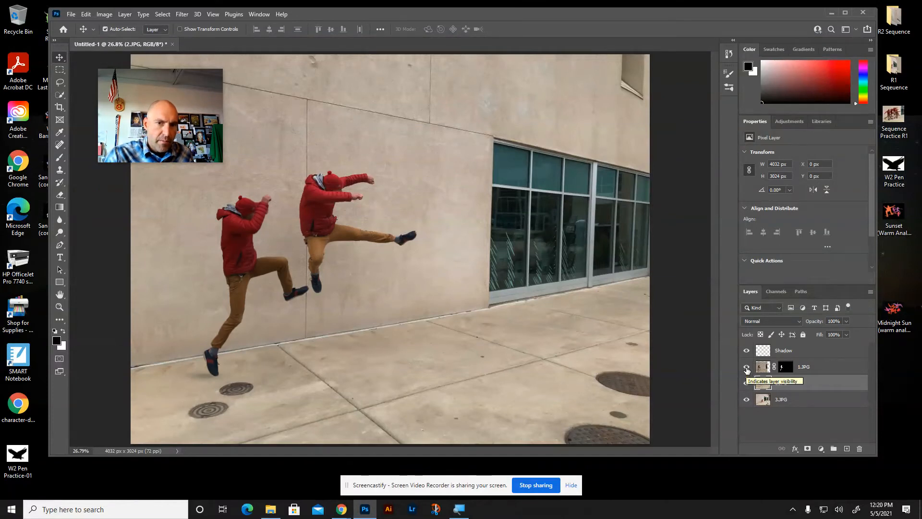
left_click(745, 367)
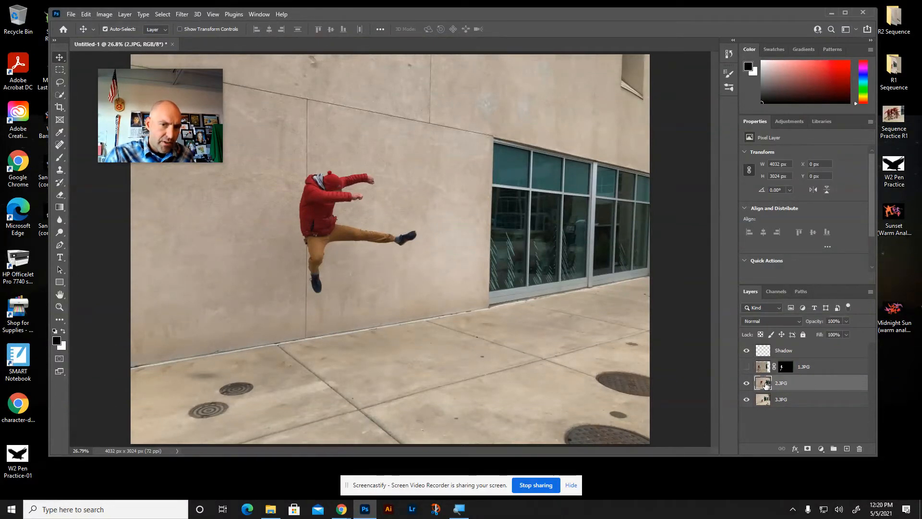
left_click(820, 368)
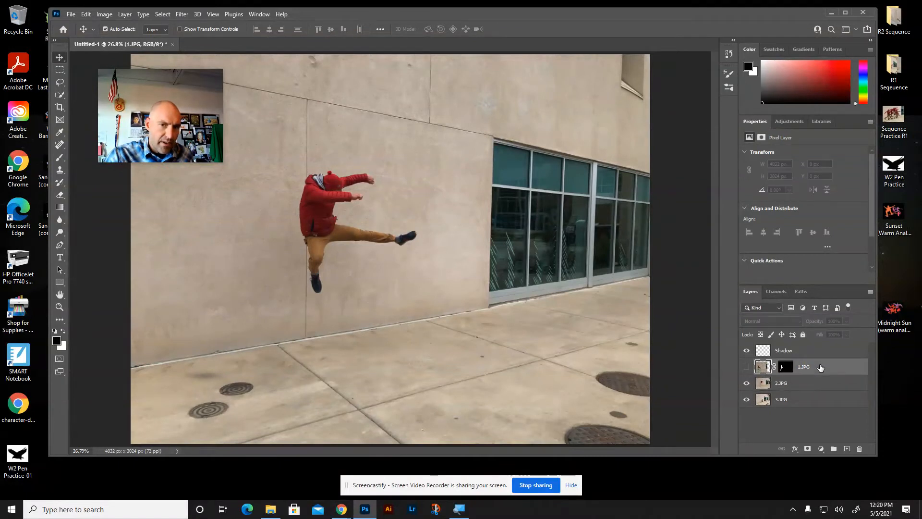
Select the jumping figure on the 2.JPG layer with the Quick Selection tool
left_click(812, 383)
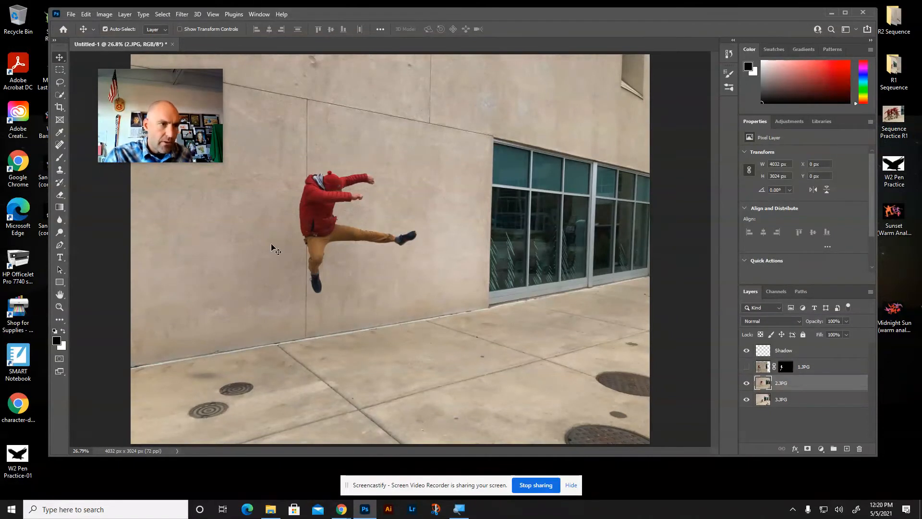
left_click(61, 95)
mouse_move(321, 222)
left_mouse_down()
mouse_move(314, 202)
mouse_move(332, 181)
mouse_move(318, 178)
mouse_move(370, 178)
mouse_move(344, 197)
mouse_move(360, 197)
mouse_move(326, 225)
mouse_move(319, 246)
left_mouse_up()
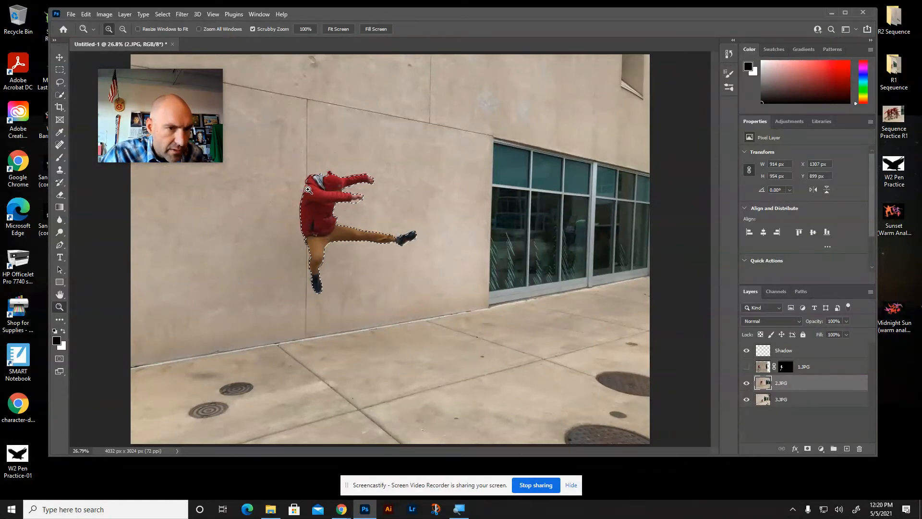
Subtract the stray wall areas around the lower sleeve and fist from the selection, using a 20 px Quick Selection brush
scroll(328, 188, "up", 8)
left_click_drag(327, 188, 287, 185)
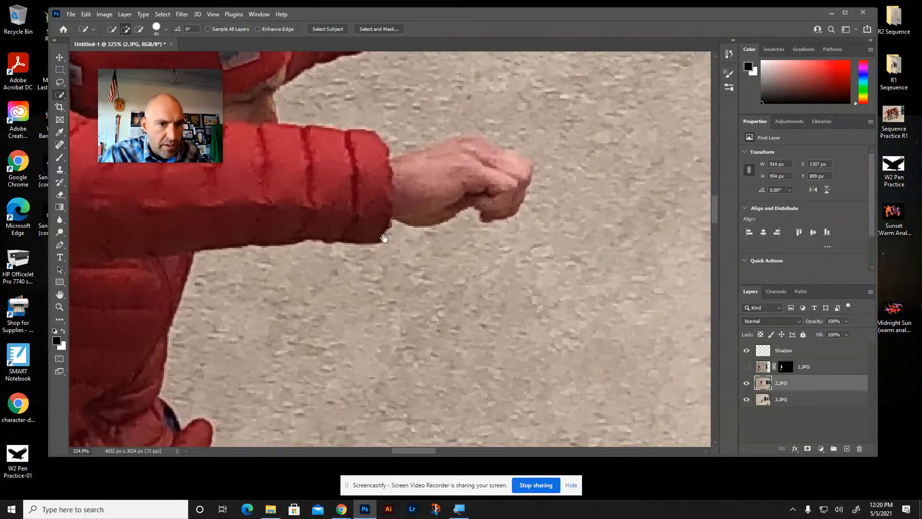
left_click(412, 271, "alt")
key("bracketleft")
key("bracketleft")
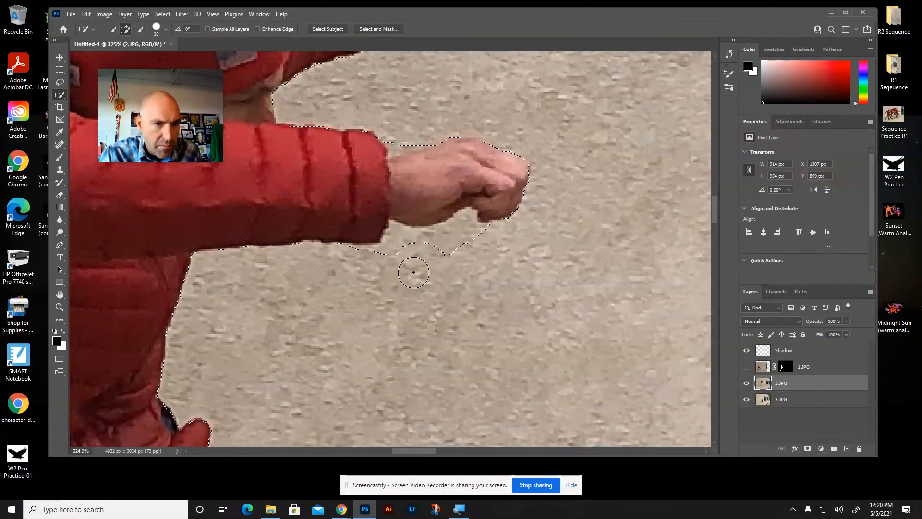
key("alt")
left_click_drag(414, 249, 460, 232)
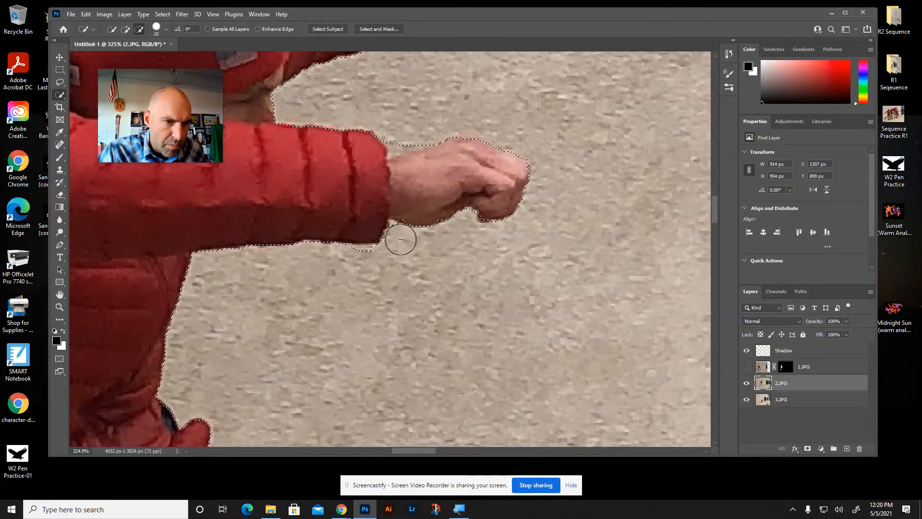
key("shift")
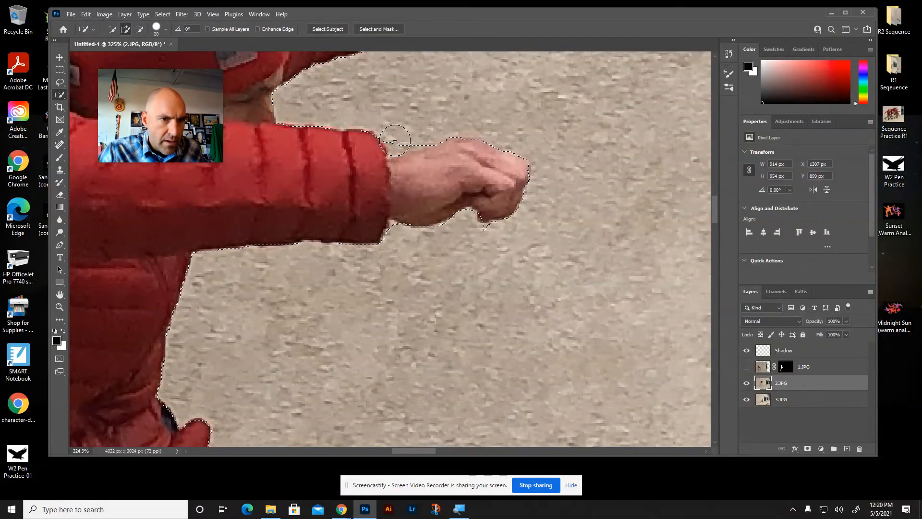
key("alt")
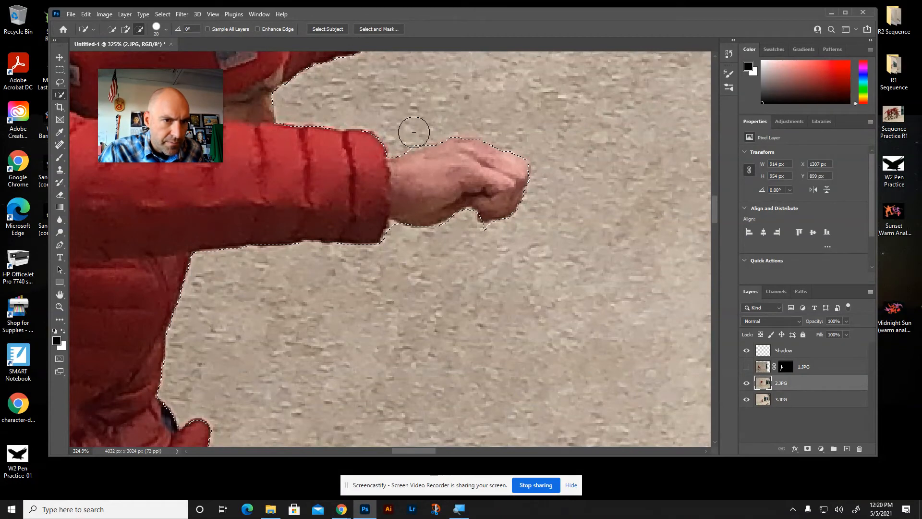
Refine the figure's selection in Select and Mask with a 0.3 px feather and output it as a layer mask on 2.JPG
key("z")
mouse_move(465, 225)
left_mouse_down()
mouse_move(403, 229)
mouse_move(438, 297)
mouse_move(363, 225)
left_mouse_up()
key("w")
left_click_drag(362, 225, 528, 267)
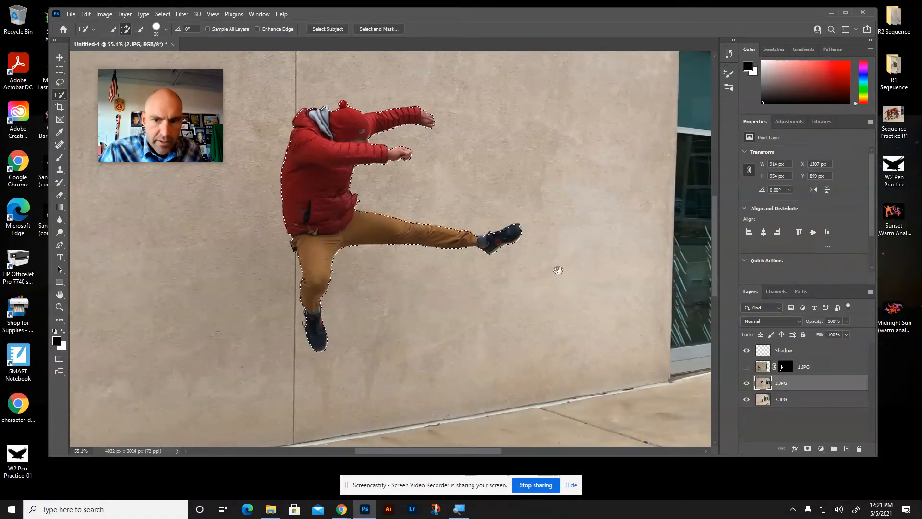
left_click(369, 30)
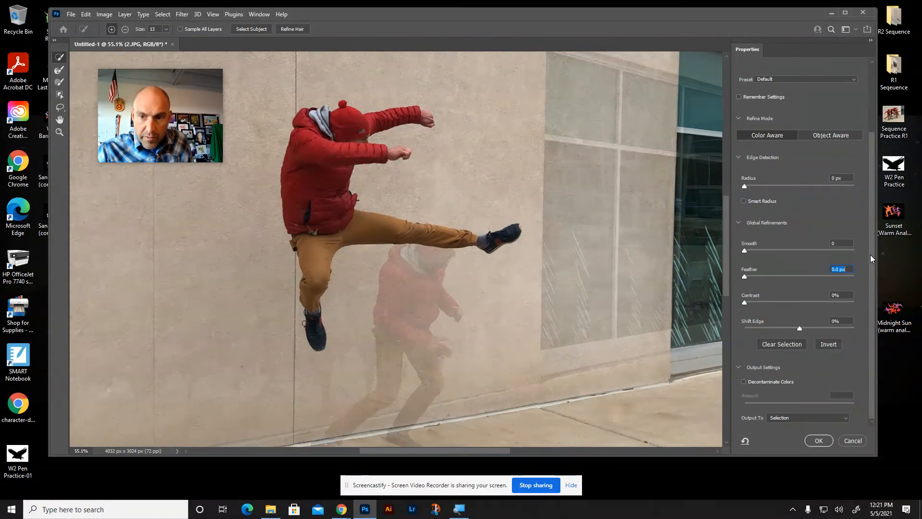
left_click(814, 418)
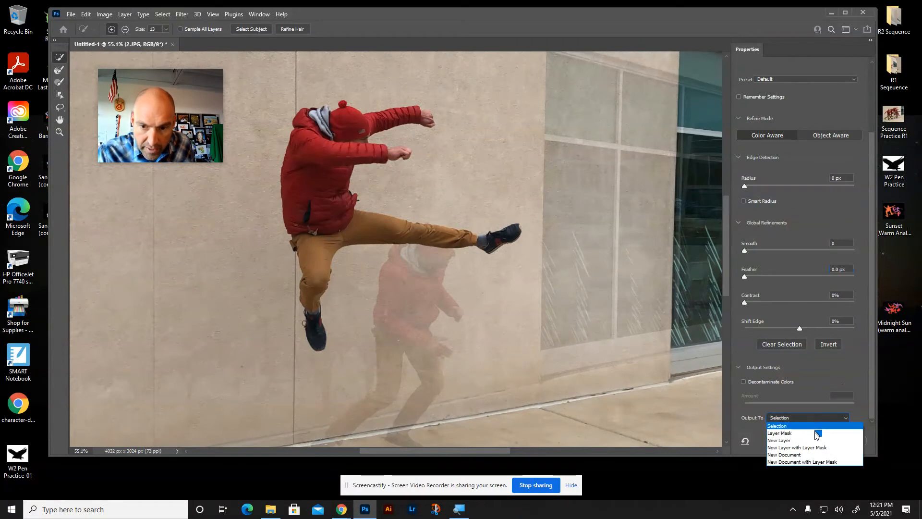
left_click(788, 433)
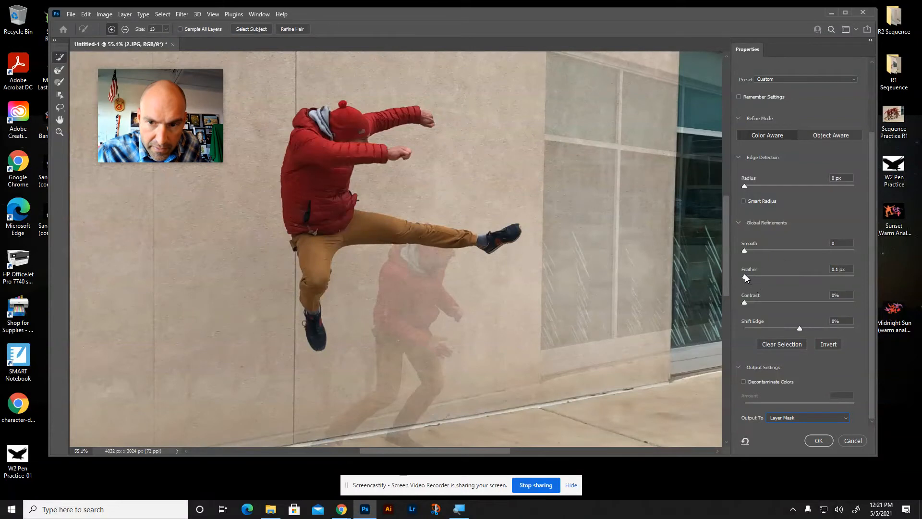
left_click_drag(745, 277, 746, 277)
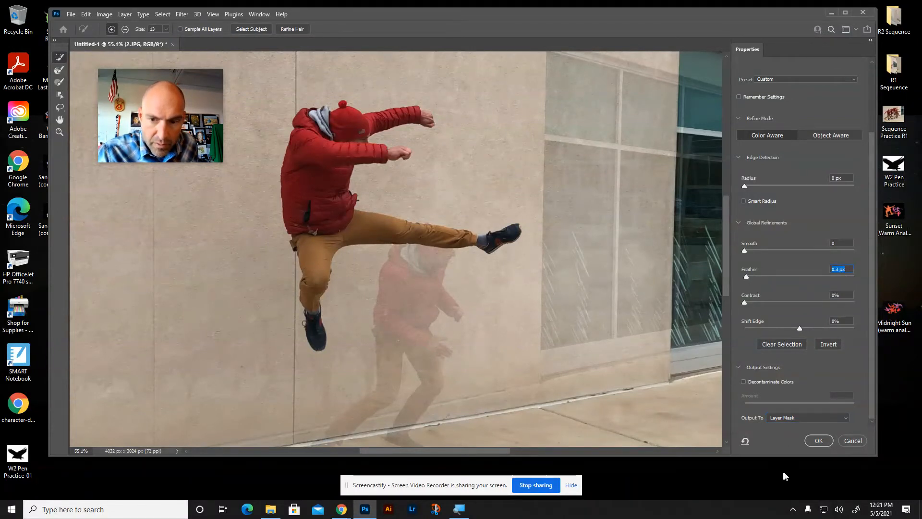
left_click(816, 438)
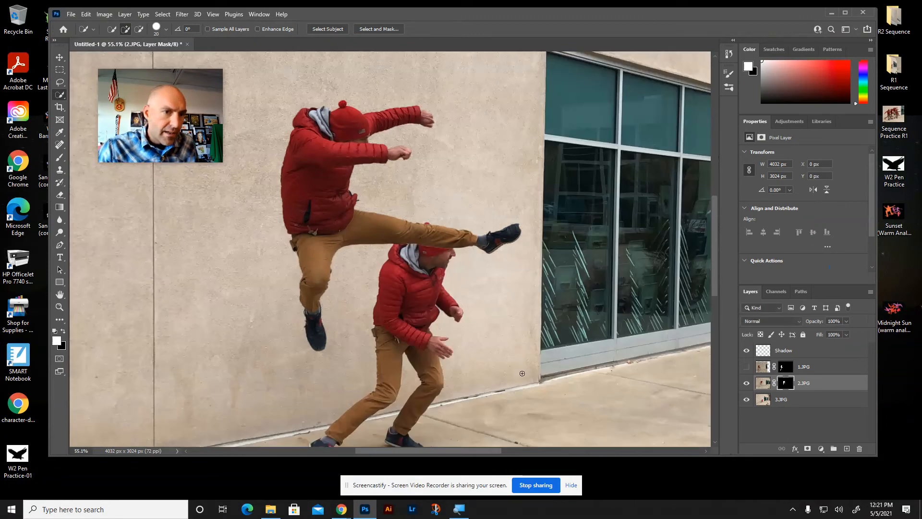
Show the 1.JPG layer so all three figures appear together in the full image
key("z")
scroll(284, 281, "down", 1)
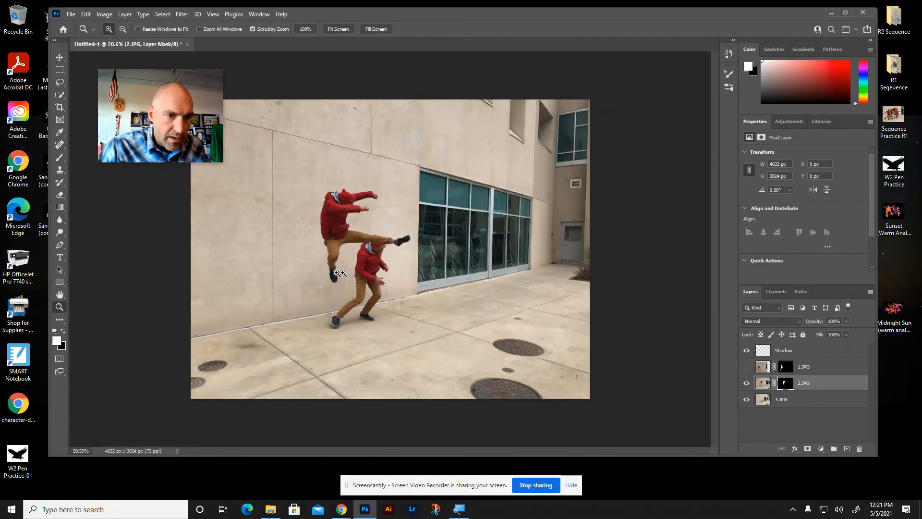
key("w")
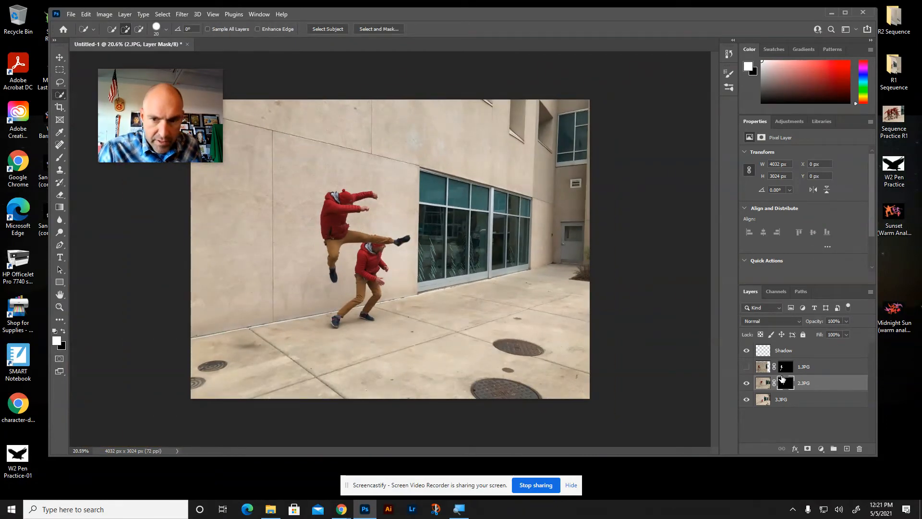
left_click(746, 367)
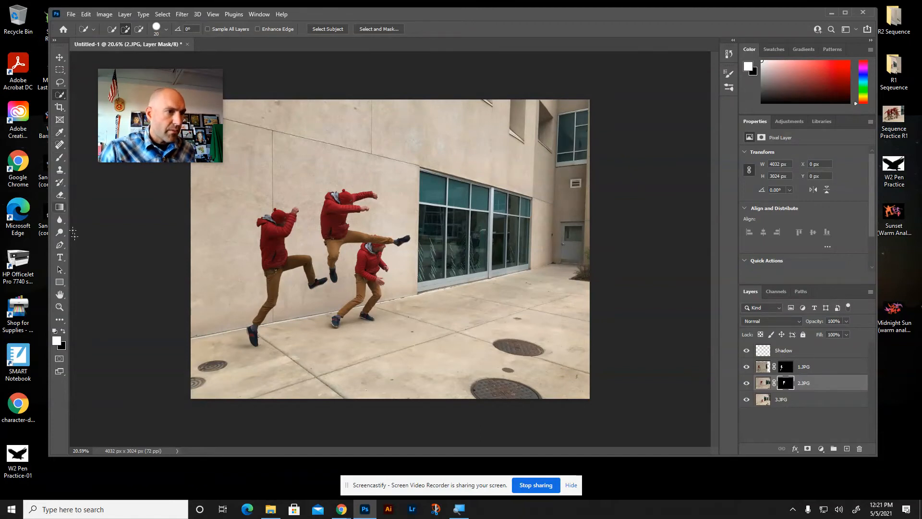
Spread the figures by moving 1.JPG left and 2.JPG up-left to X -267 px, Y -136 px, with the shadow at X 58 px, Y 2448 px
left_click(60, 57)
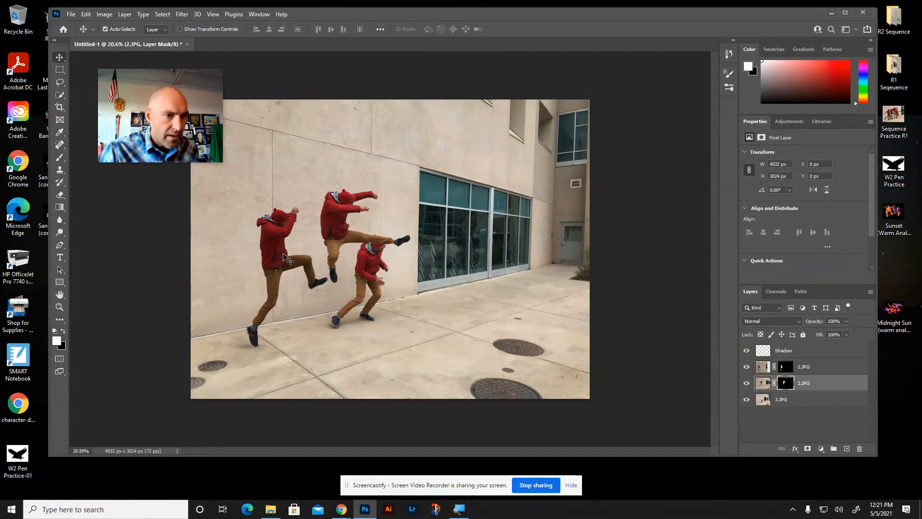
left_click_drag(271, 254, 253, 255)
left_click_drag(334, 234, 307, 218)
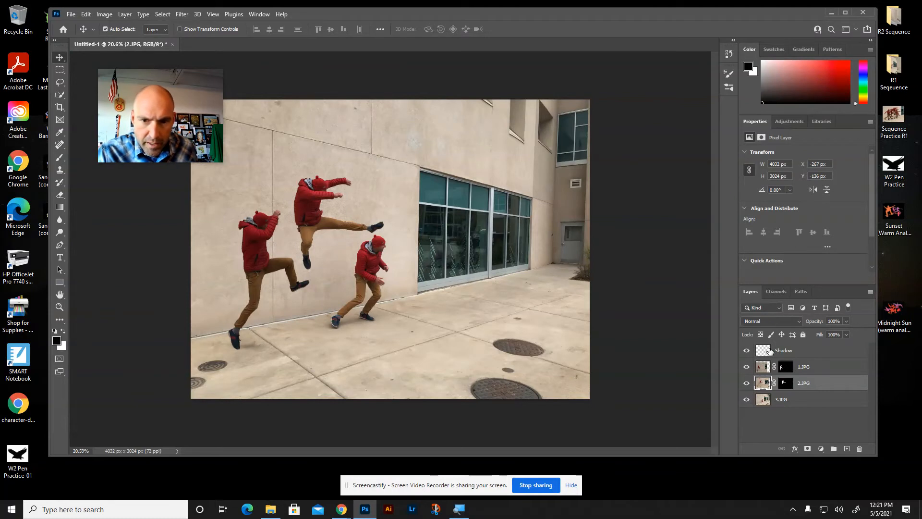
left_click(774, 350)
left_click_drag(253, 351, 236, 353)
Examine the natural shadow beneath the crouching figure's shoes up close and the arrangement of all three figures
key("z")
left_click_drag(367, 335, 435, 312)
key("v")
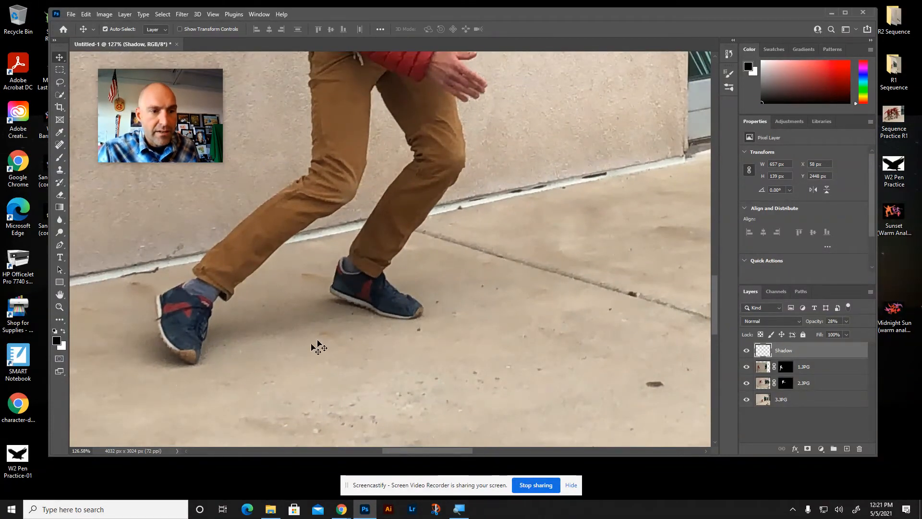
key("z")
key("ctrl+0")
key("v")
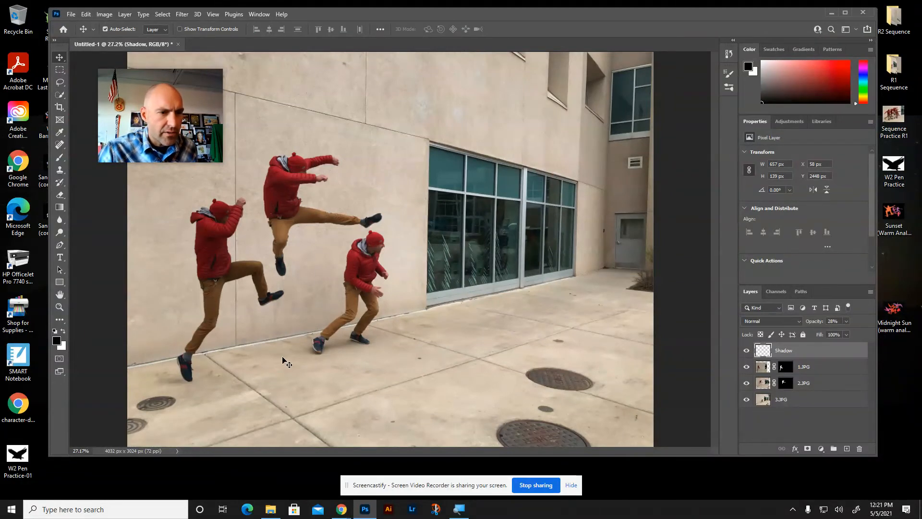
key("z")
mouse_move(297, 344)
left_mouse_down()
mouse_move(280, 337)
mouse_move(295, 334)
left_mouse_up()
key("v")
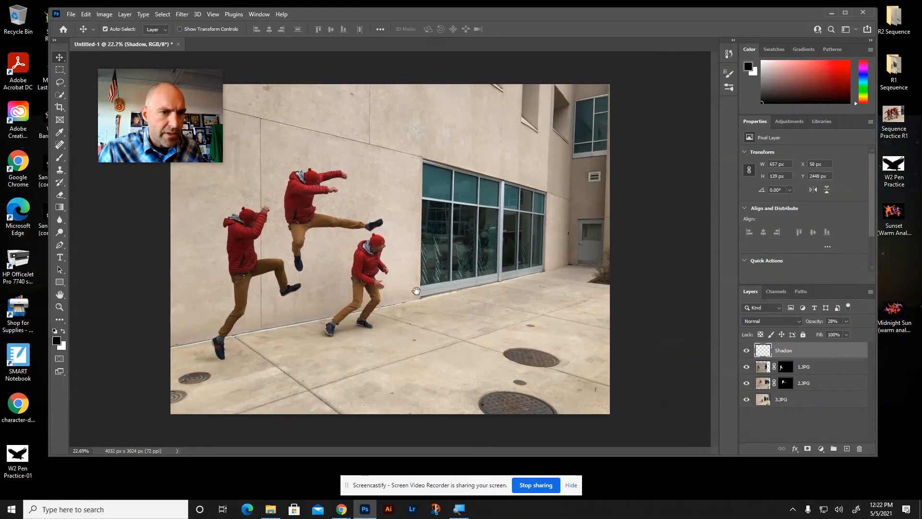
left_click_drag(199, 83, 167, 73)
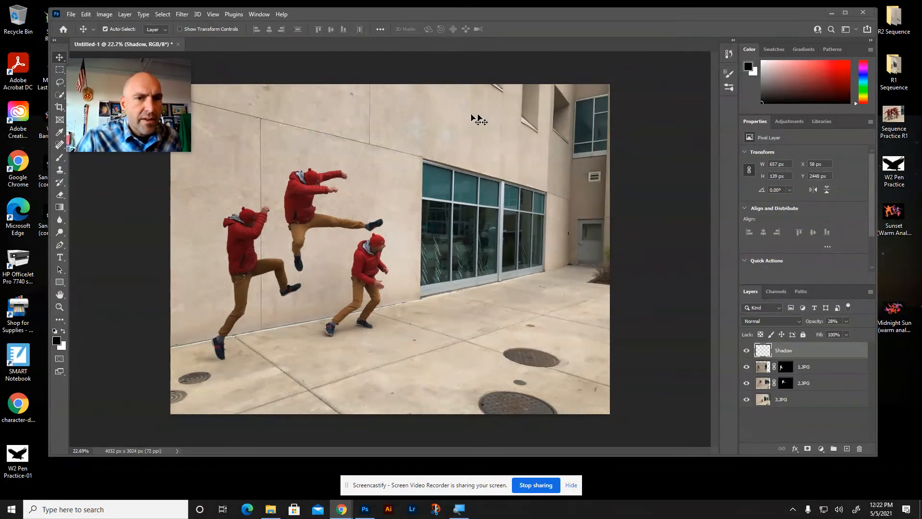
left_click_drag(540, 20, 562, 25)
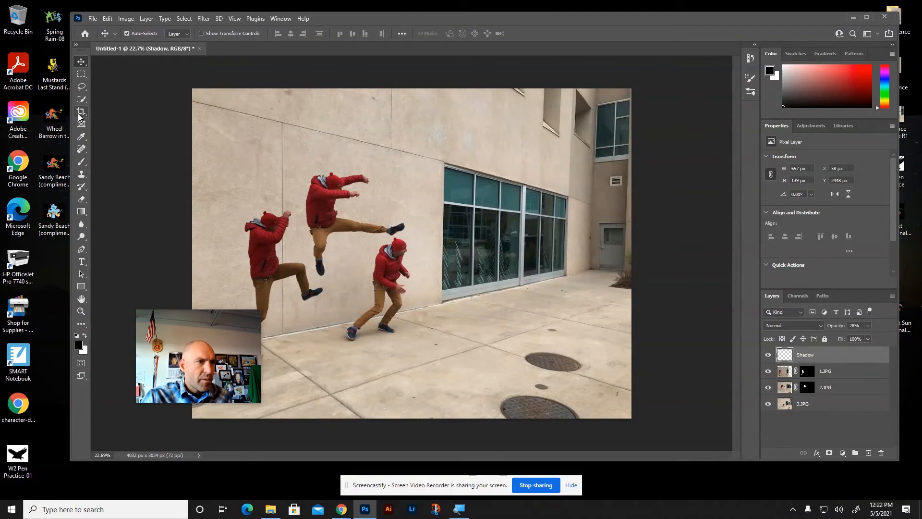
mouse_move(178, 312)
left_click_drag(182, 329, 671, 152)
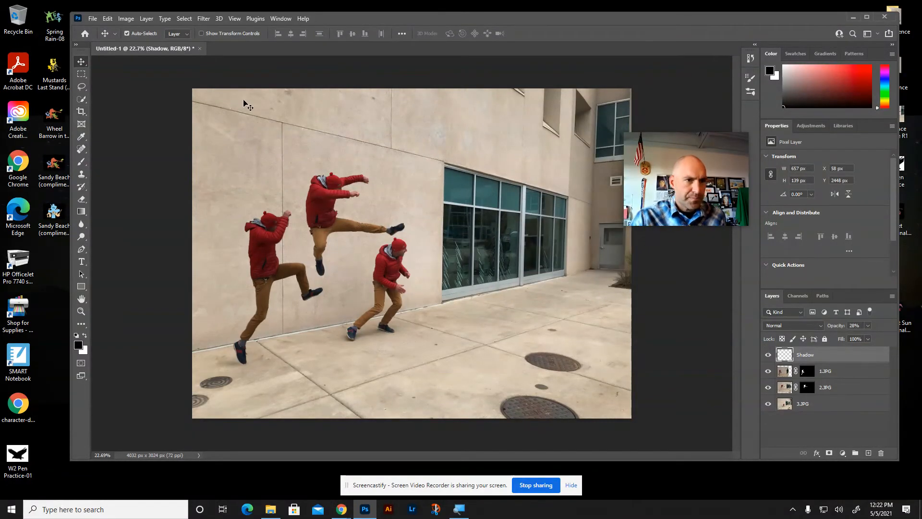
Crop the image on the top, bottom and right side around the three figures to about 2957 x 2029 px
left_click(80, 111)
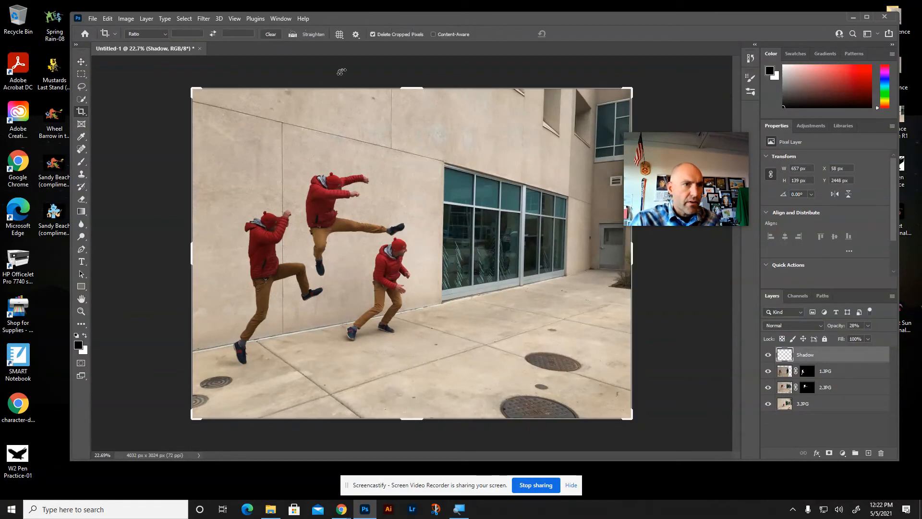
left_click_drag(411, 89, 412, 111)
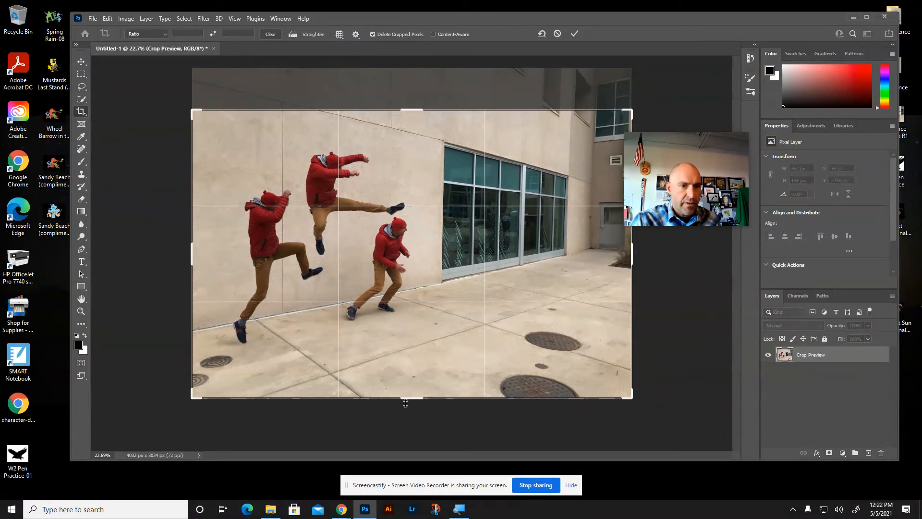
left_click_drag(409, 399, 411, 382)
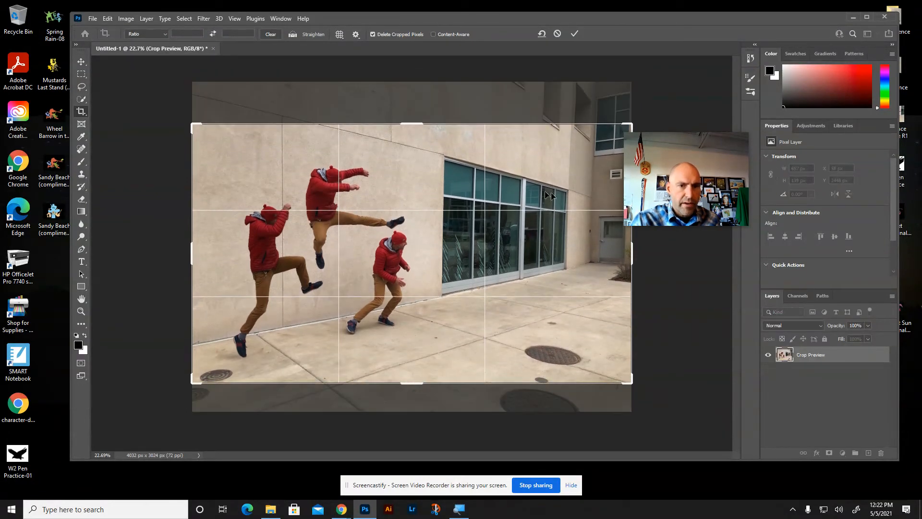
left_click_drag(631, 252, 589, 254)
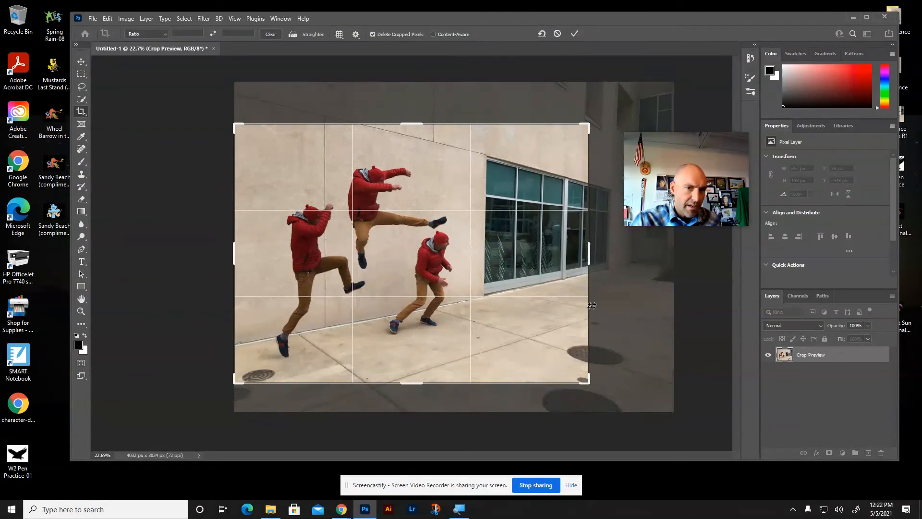
left_click_drag(595, 255, 575, 258)
left_click_drag(410, 120, 410, 136)
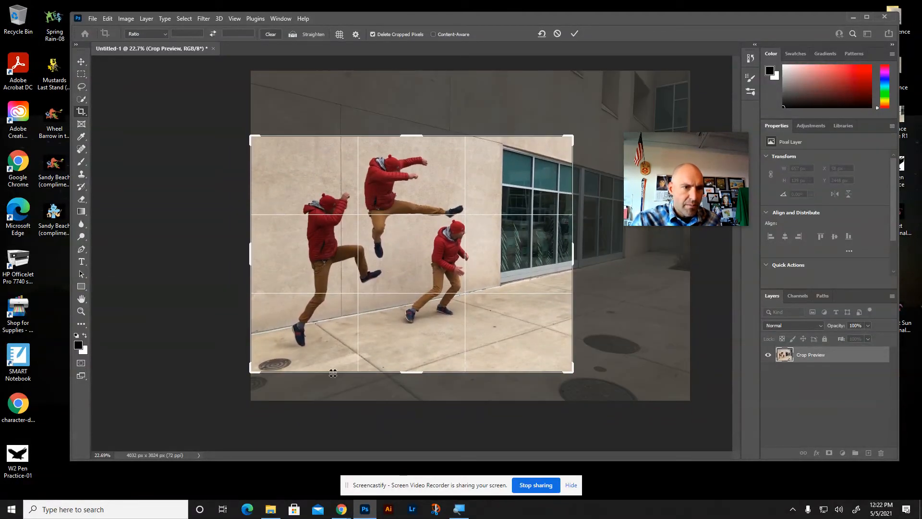
left_click_drag(408, 369, 405, 365)
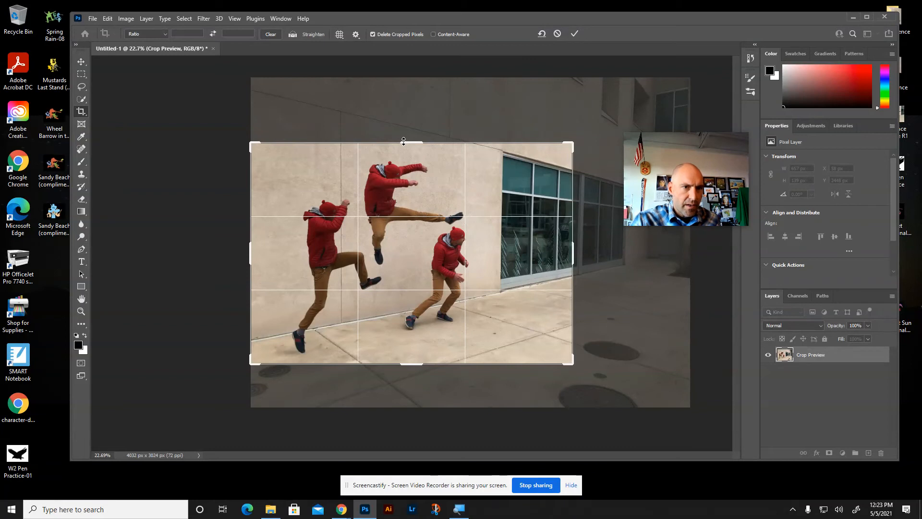
key("Return")
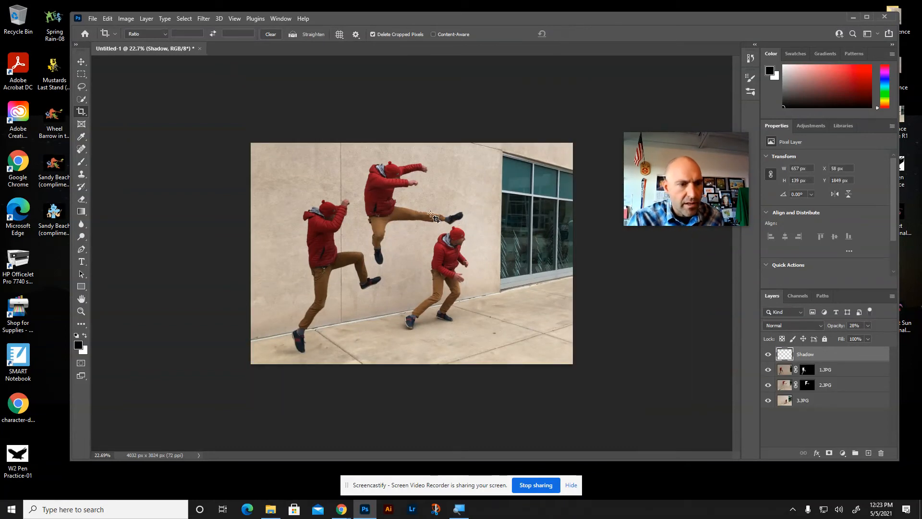
Save the cropped composite as a cloud document named Practice Sequence and switch to the Move tool
key("ctrl+space")
mouse_move(355, 256)
left_mouse_down()
mouse_move(384, 259)
mouse_move(372, 261)
left_mouse_up()
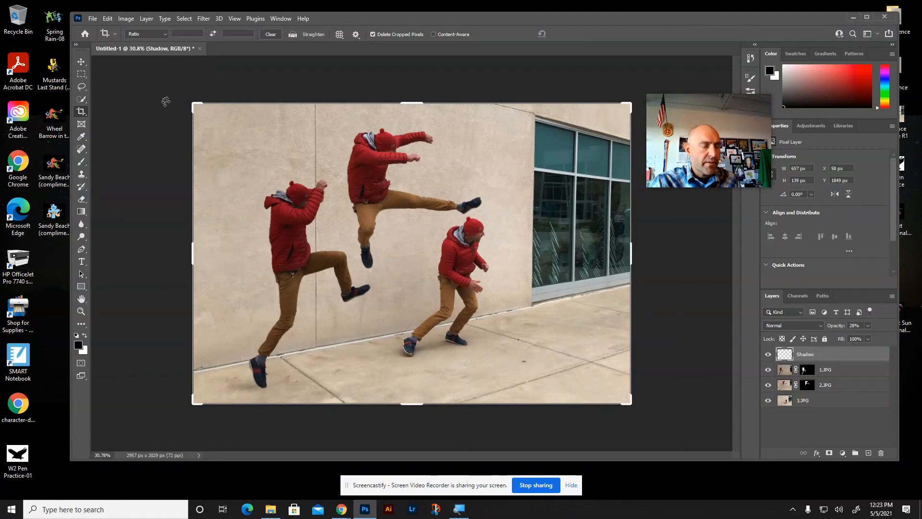
left_click(92, 19)
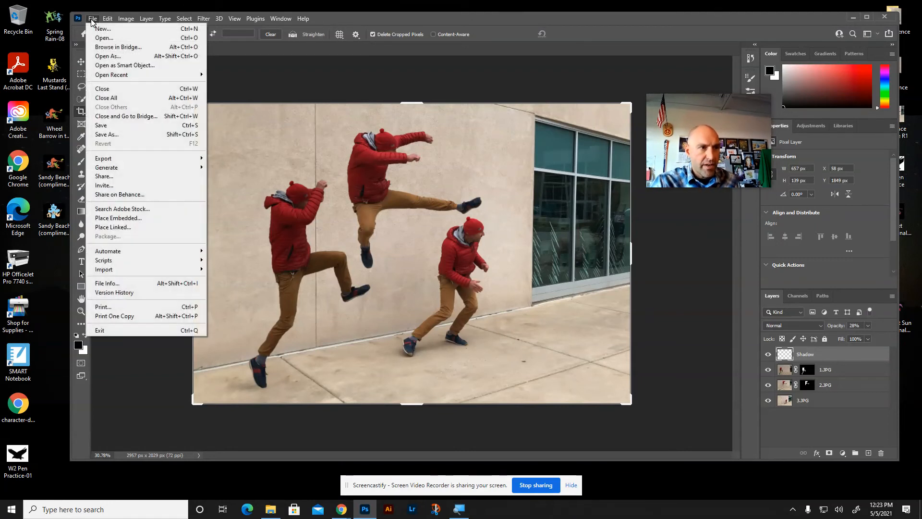
left_click(110, 125)
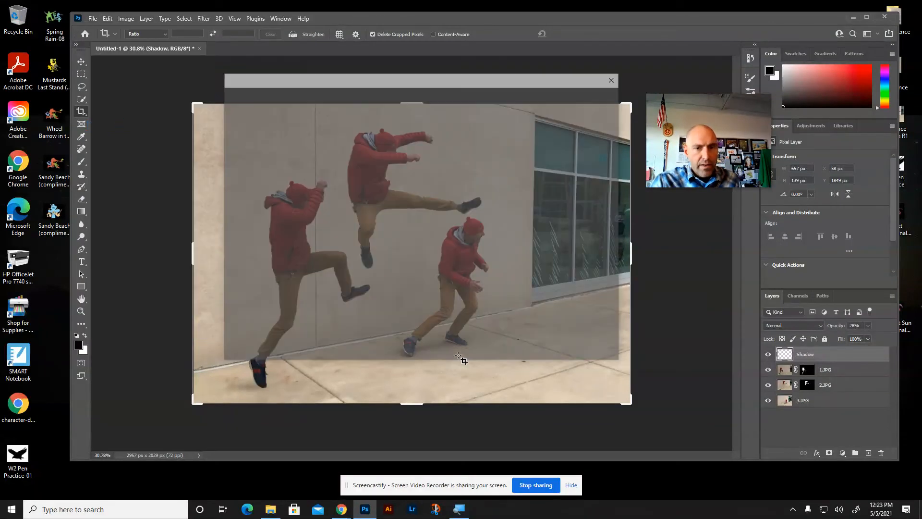
left_click(284, 313)
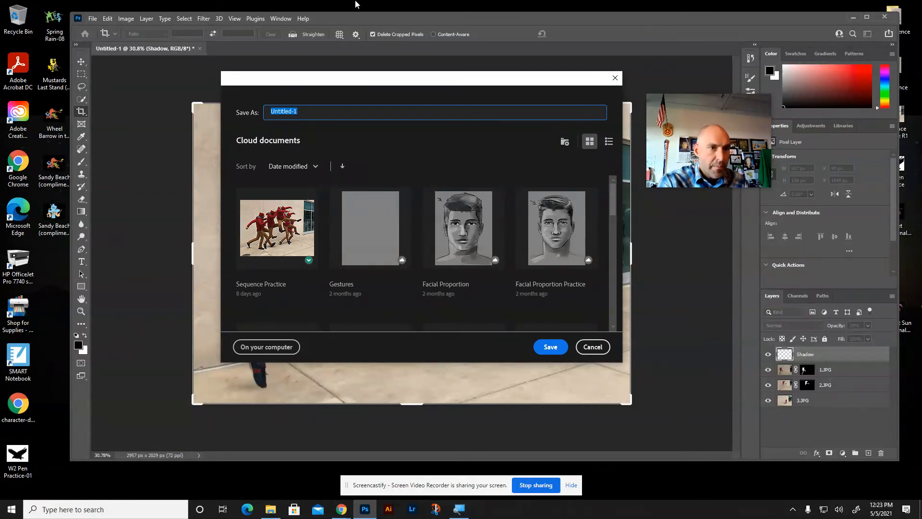
type("Prac")
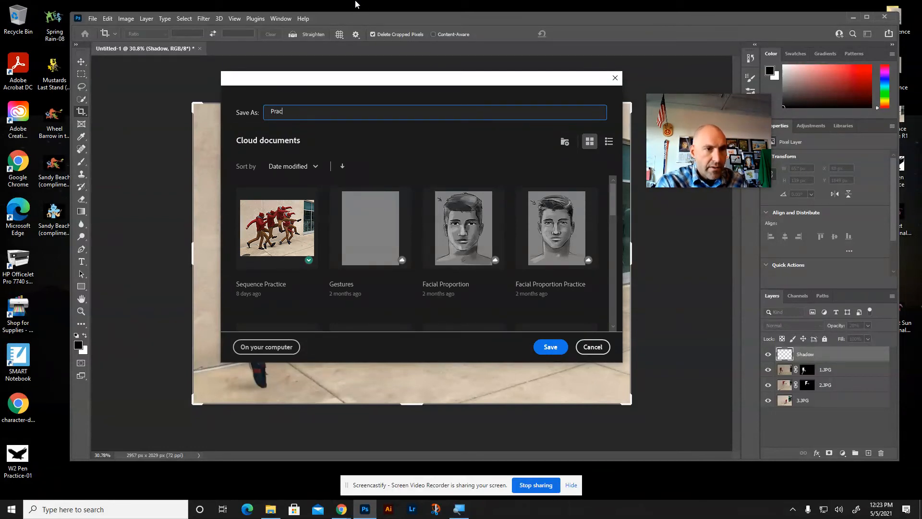
key("BackSpace")
key("BackSpace")
key("BackSpace")
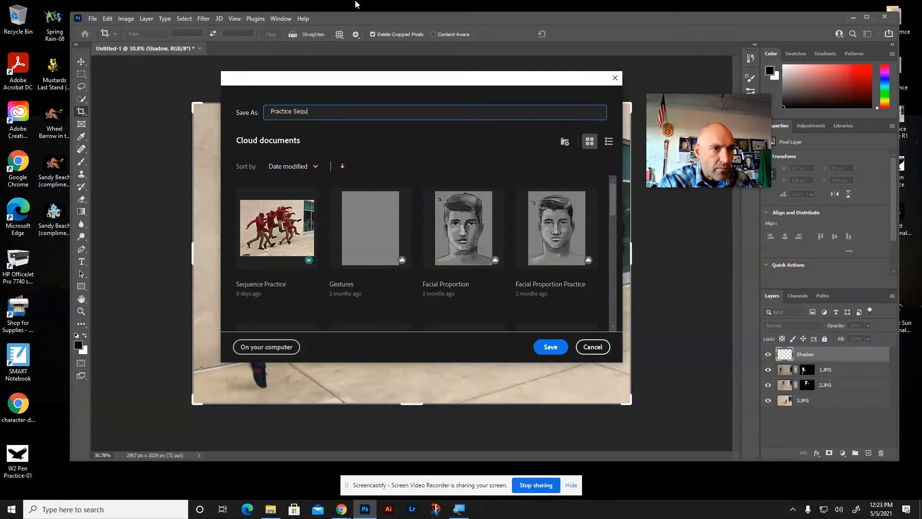
left_click(555, 353)
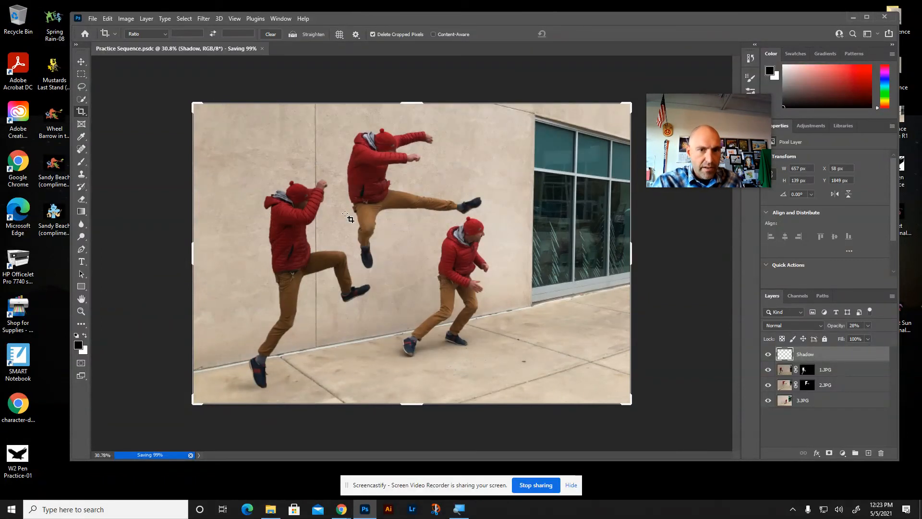
left_click(81, 62)
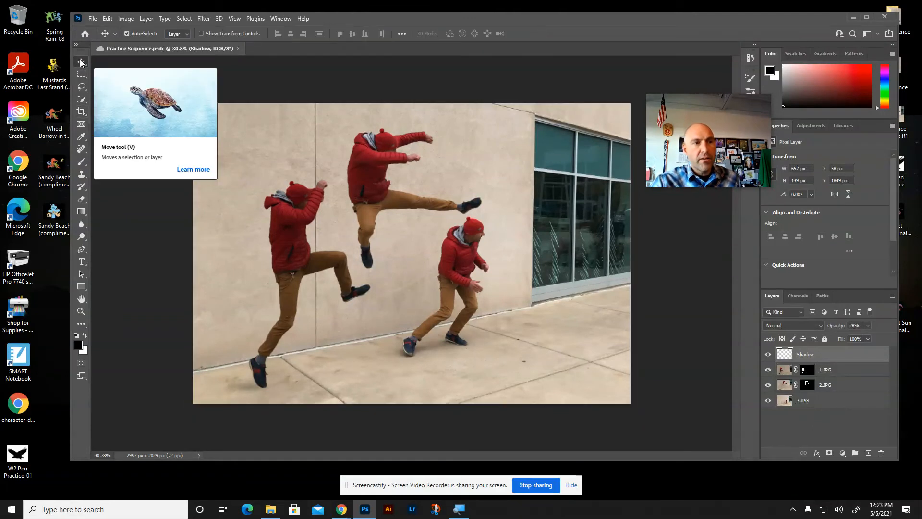
Save a JPEG copy on the computer, on the Desktop, named Practice Sequence Final
left_click(92, 18)
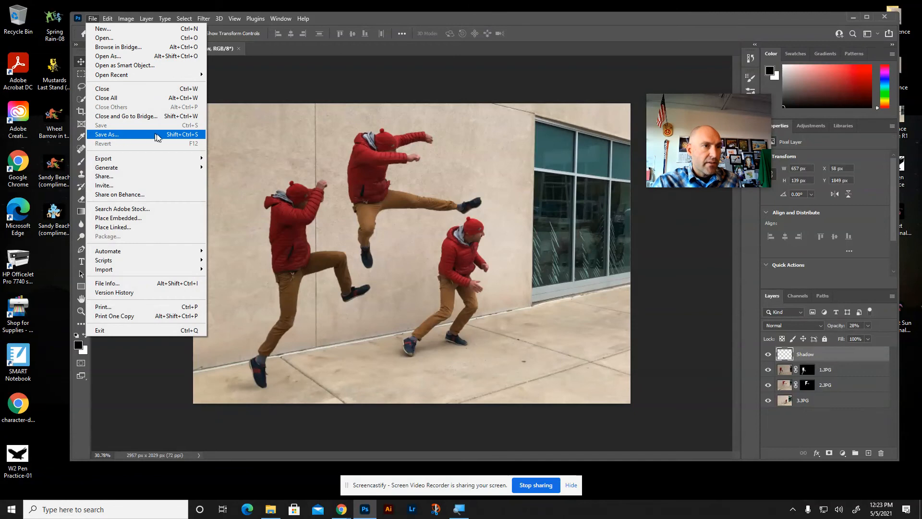
left_click(172, 136)
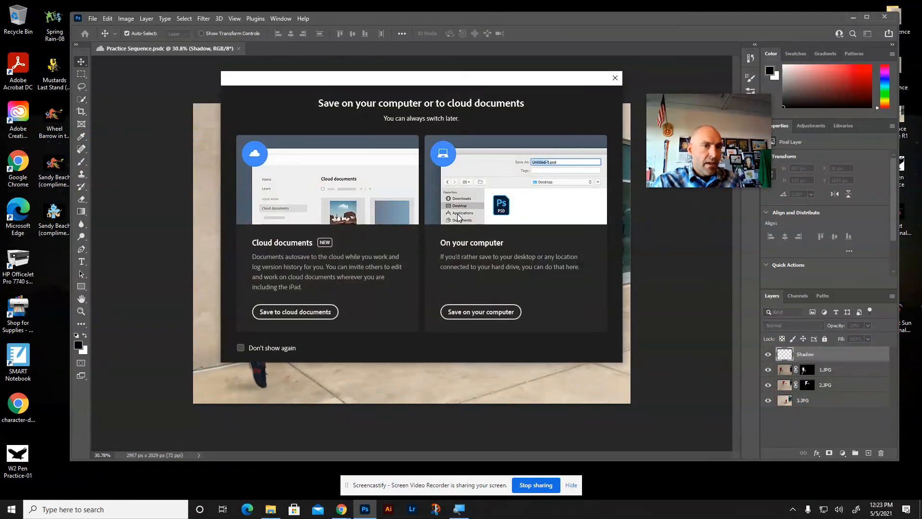
left_click(473, 313)
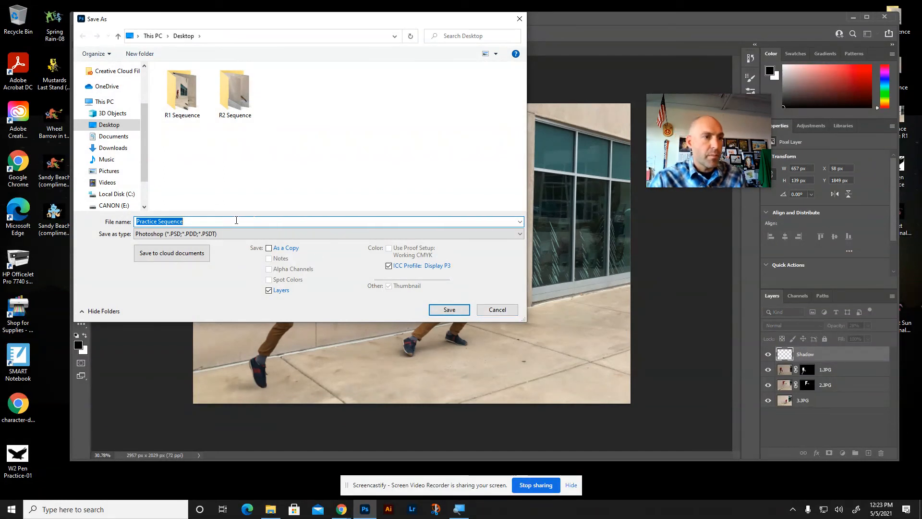
left_click(236, 220)
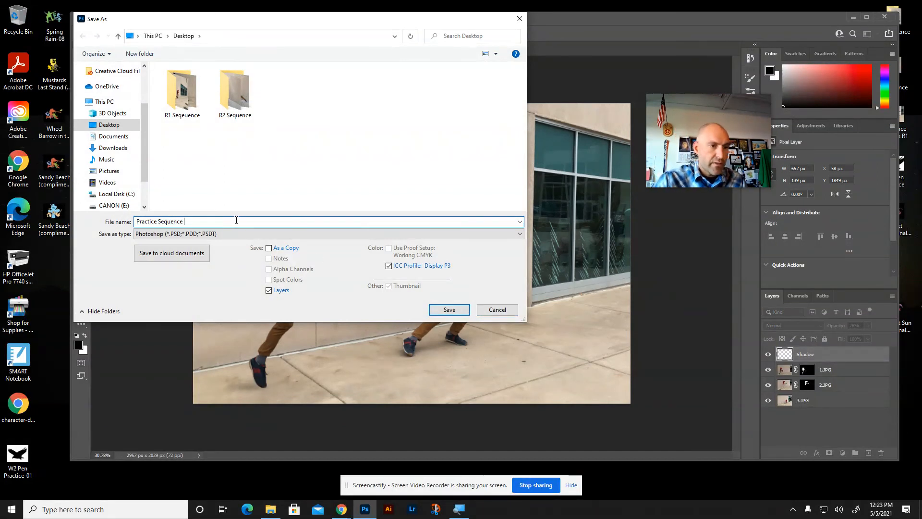
left_click(165, 234)
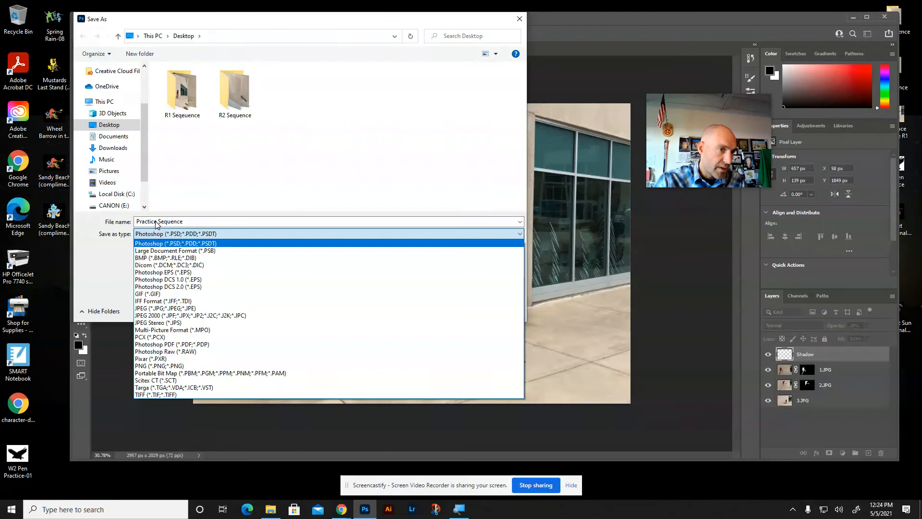
left_click(171, 308)
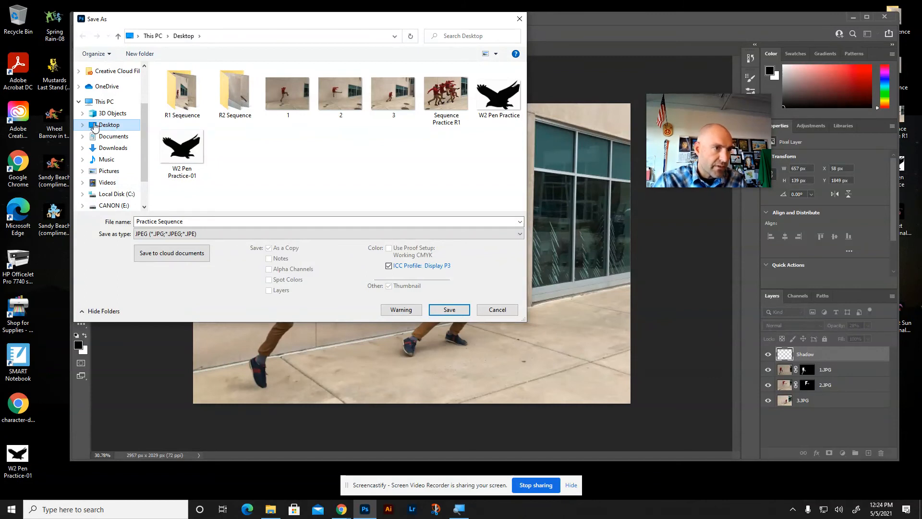
left_click(182, 223)
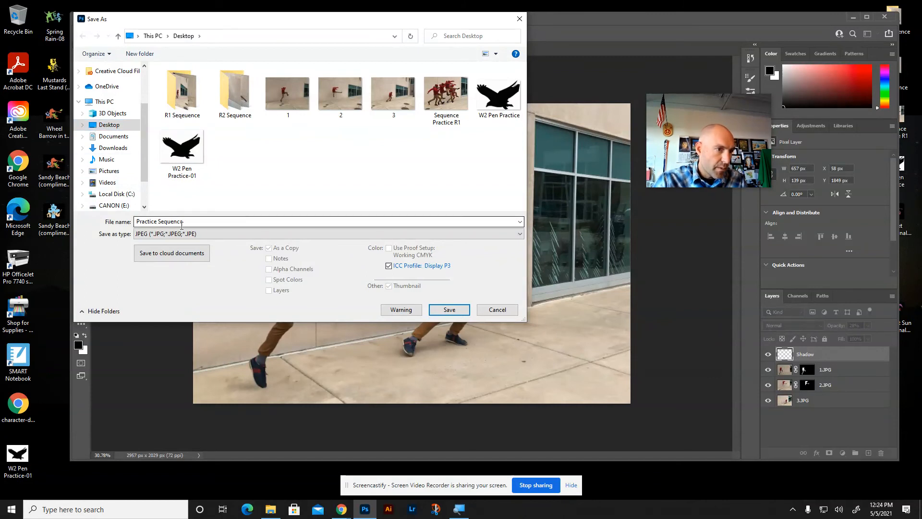
left_click_drag(192, 222, 136, 222)
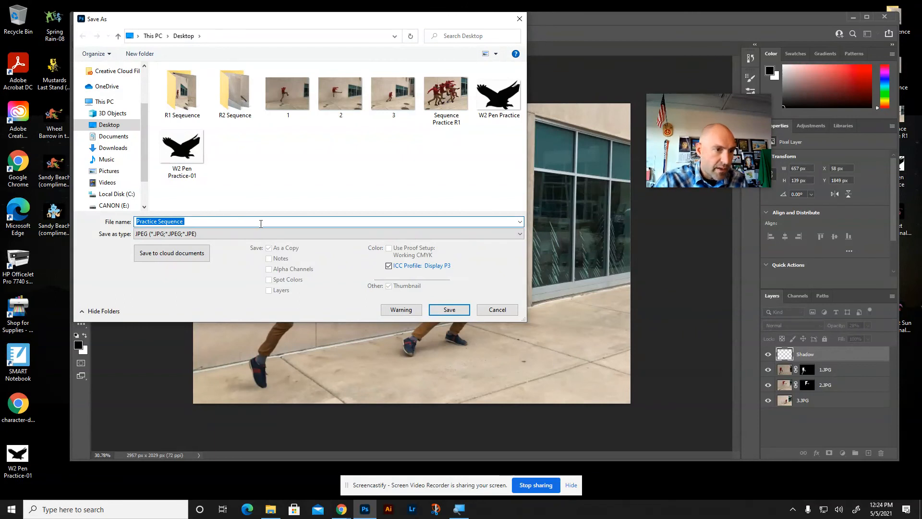
left_click(258, 223)
type("Final")
left_click(449, 309)
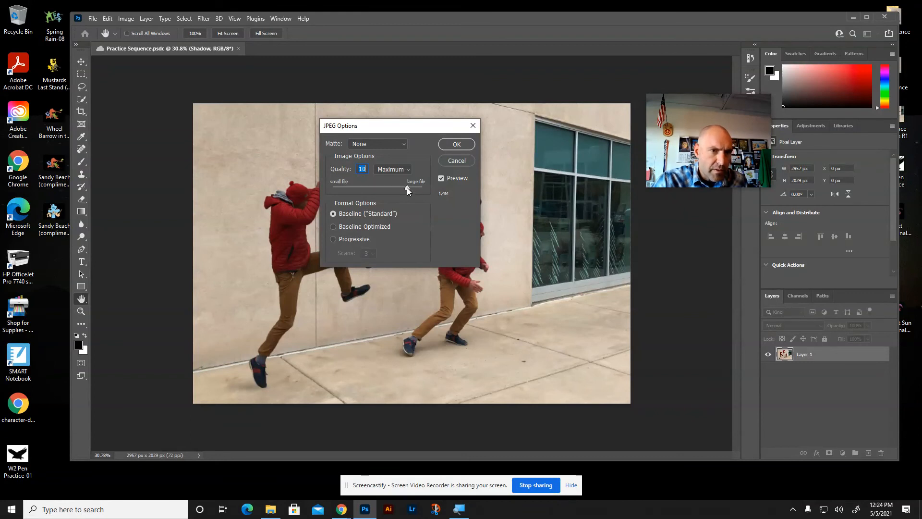
Try JPEG qualities 12 and 5, then export the image at quality 9 (High) with the Baseline ("Standard") format
left_click_drag(407, 190, 422, 190)
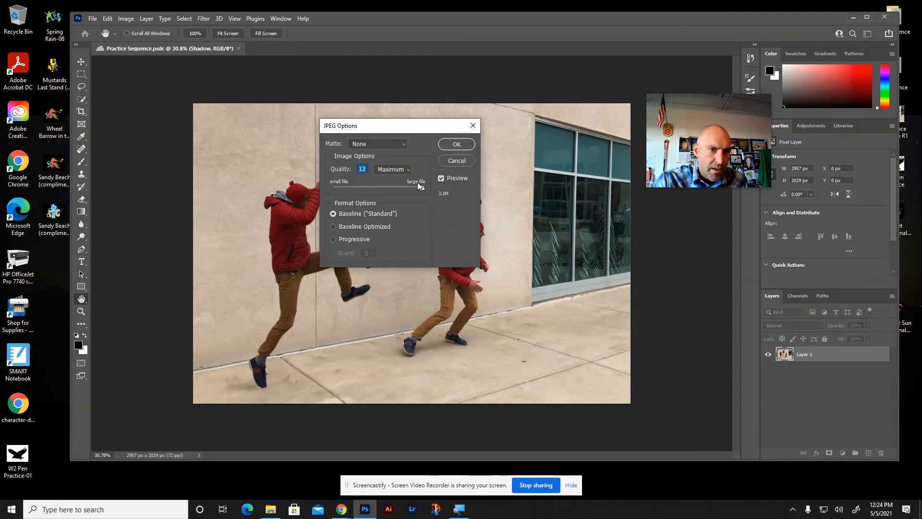
left_click(368, 188)
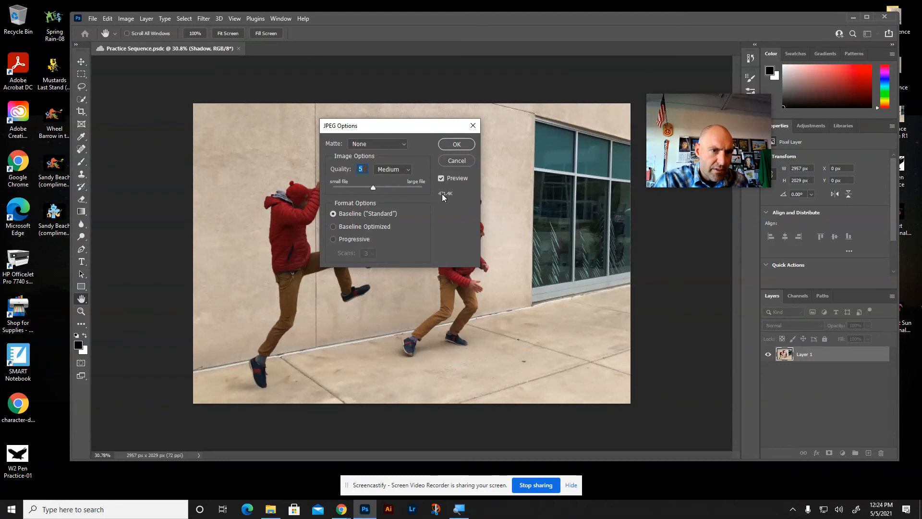
left_click_drag(375, 191, 397, 192)
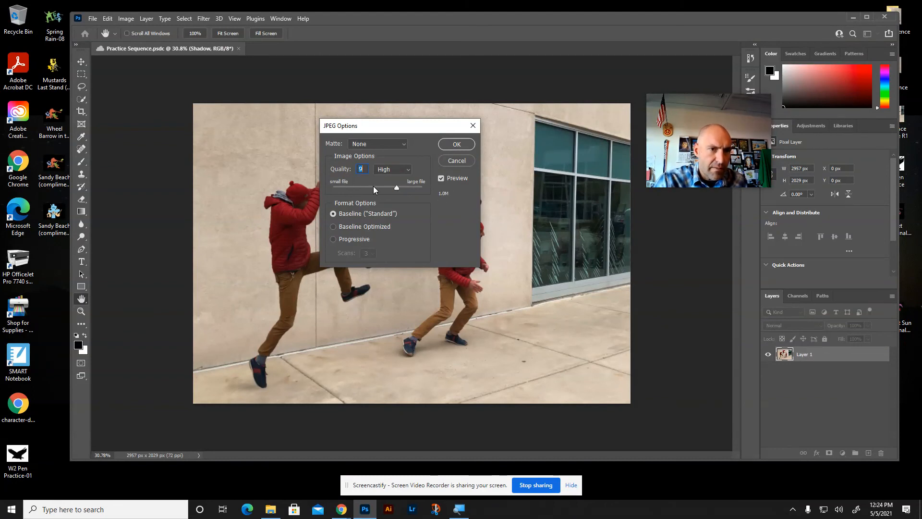
left_click(456, 144)
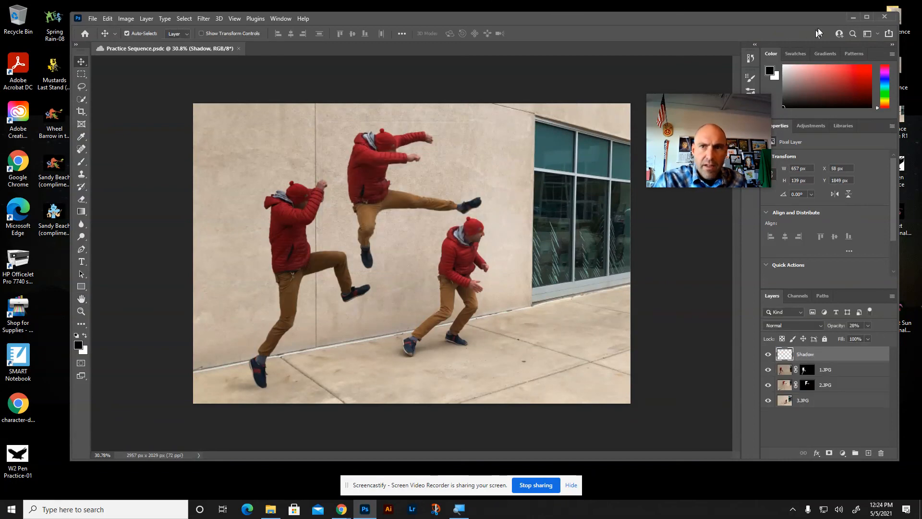
Clear the open windows off the desktop and open the shared Final 5 Action/Motion Project album in Google Photos in Chrome
left_click(853, 17)
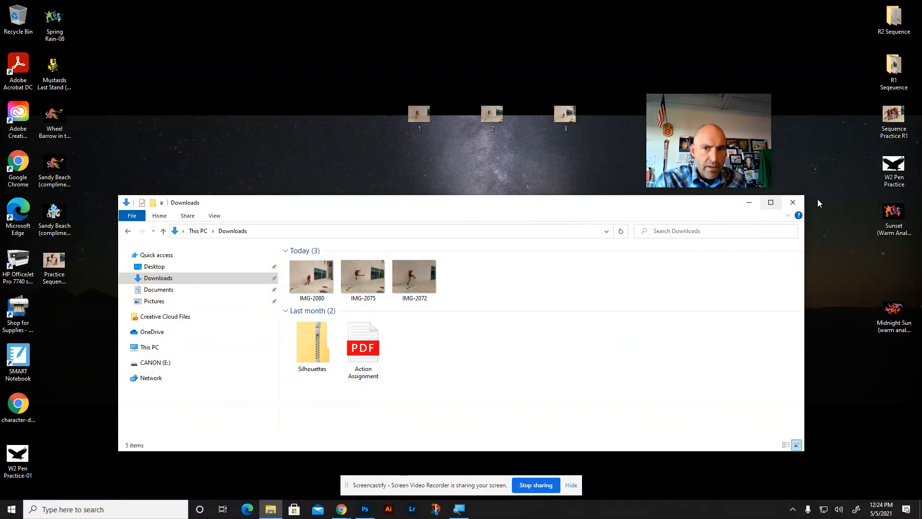
left_click(749, 202)
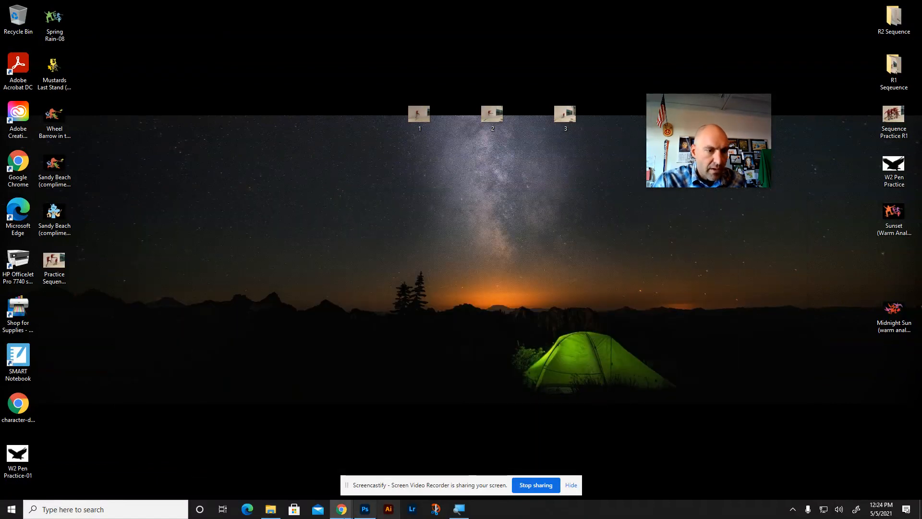
mouse_move(341, 509)
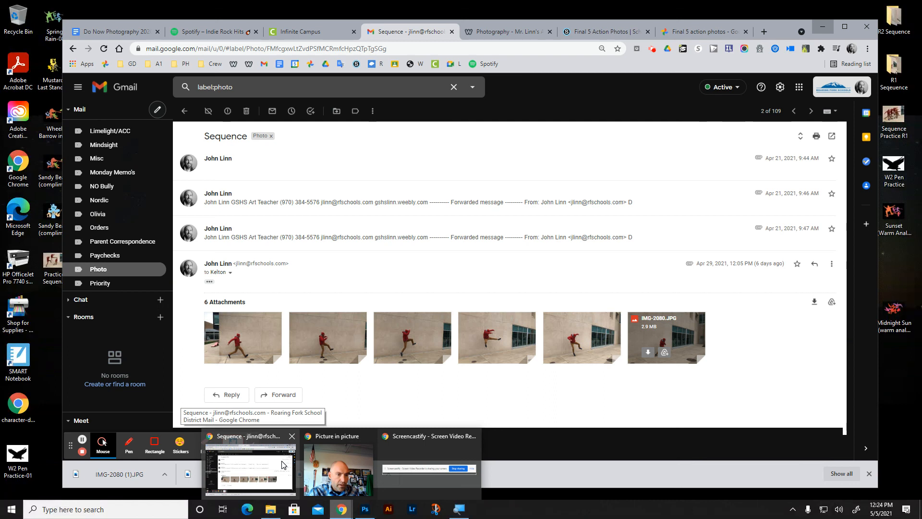
left_click(281, 463)
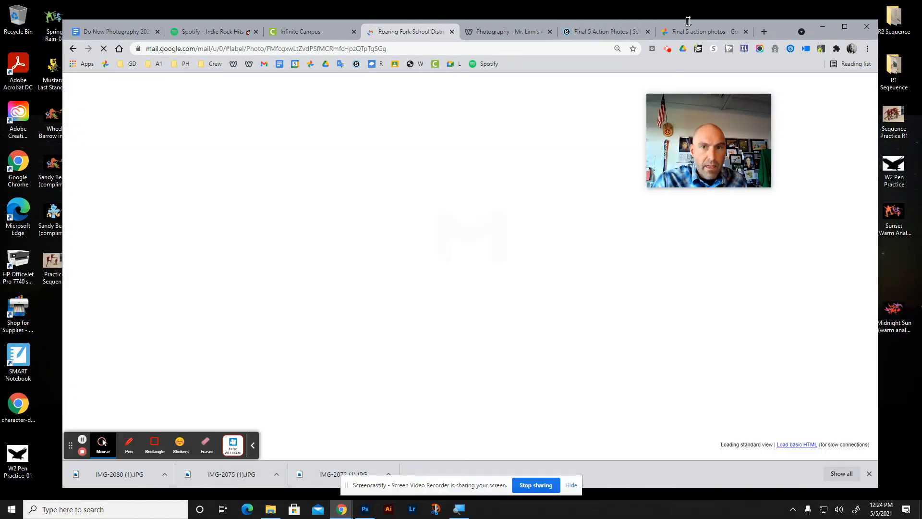
left_click(696, 34)
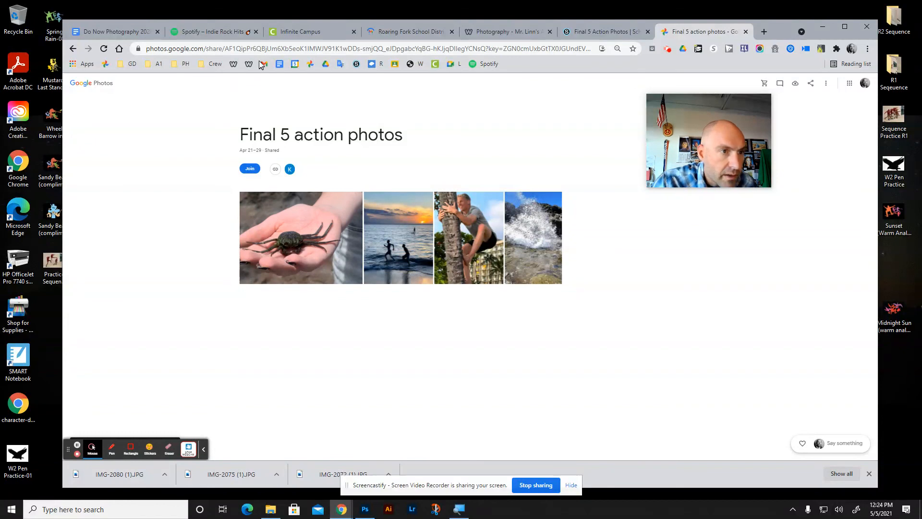
left_click(311, 64)
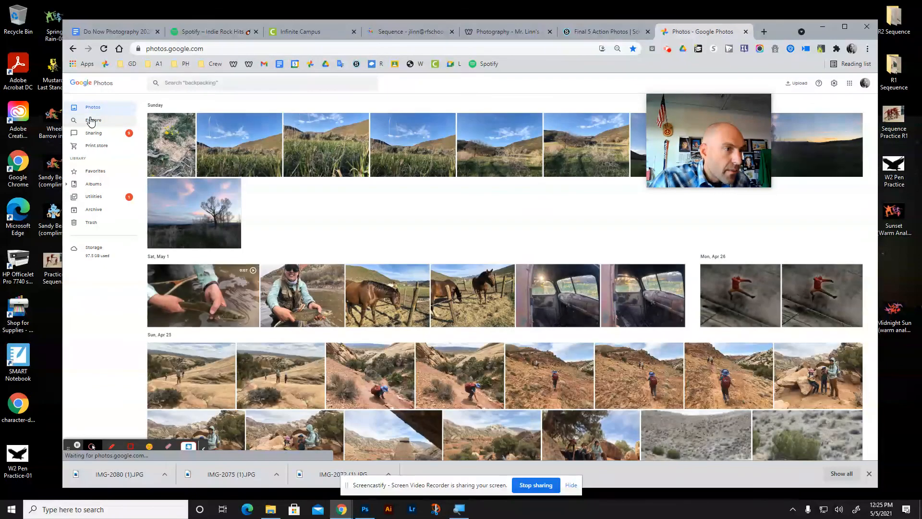
mouse_move(97, 181)
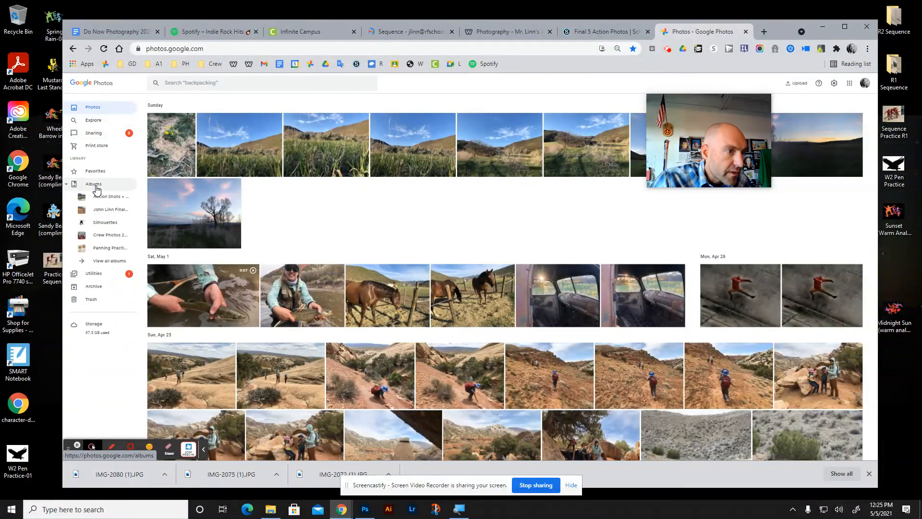
left_click(111, 213)
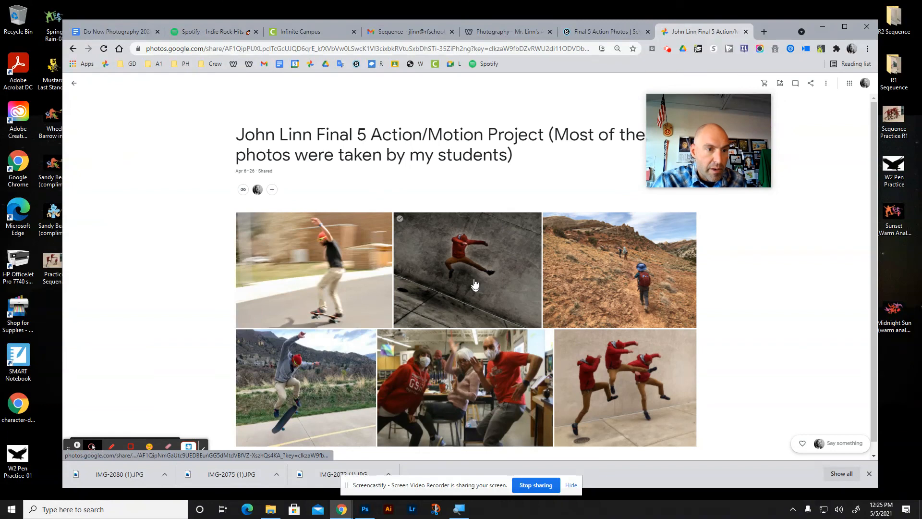
scroll(478, 280, "down", 1)
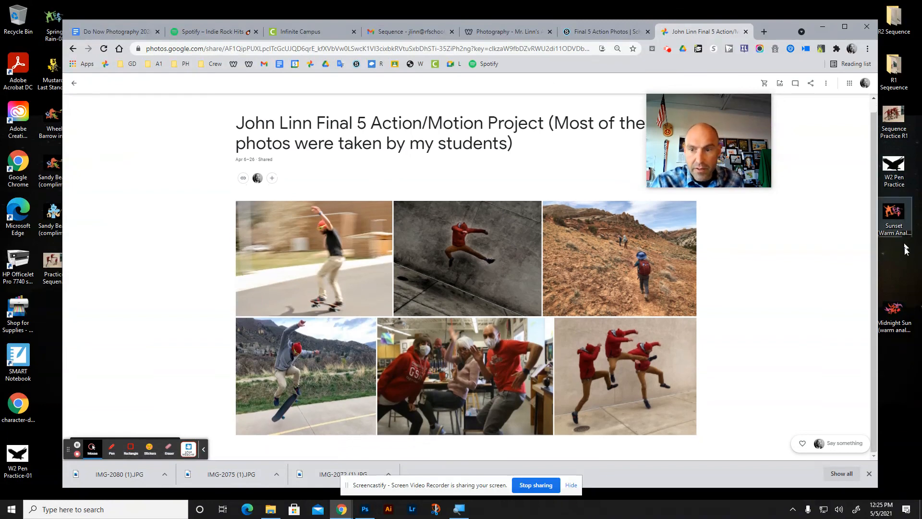
Upload the Practice Sequence JPEG from the desktop to the Final 5 Action/Motion Project album and look through its photos
left_click_drag(777, 26, 808, 23)
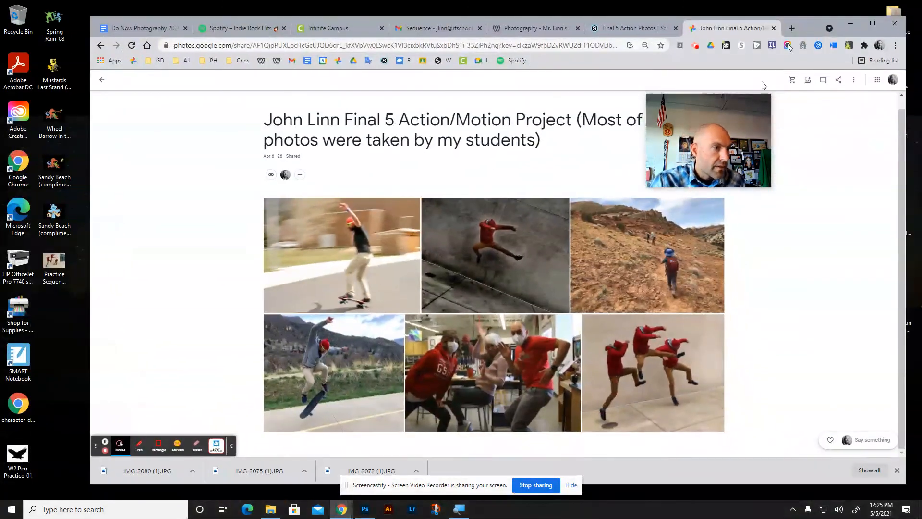
left_click_drag(64, 255, 379, 262)
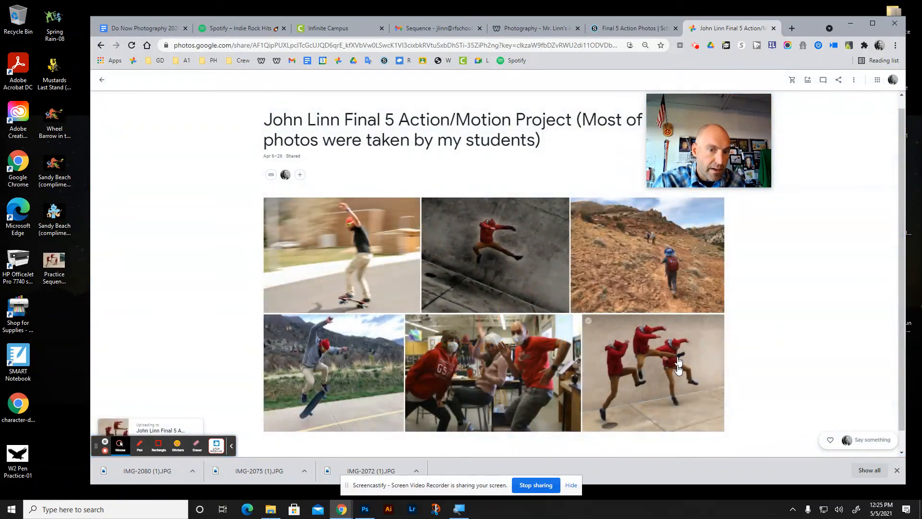
scroll(614, 365, "down", 1)
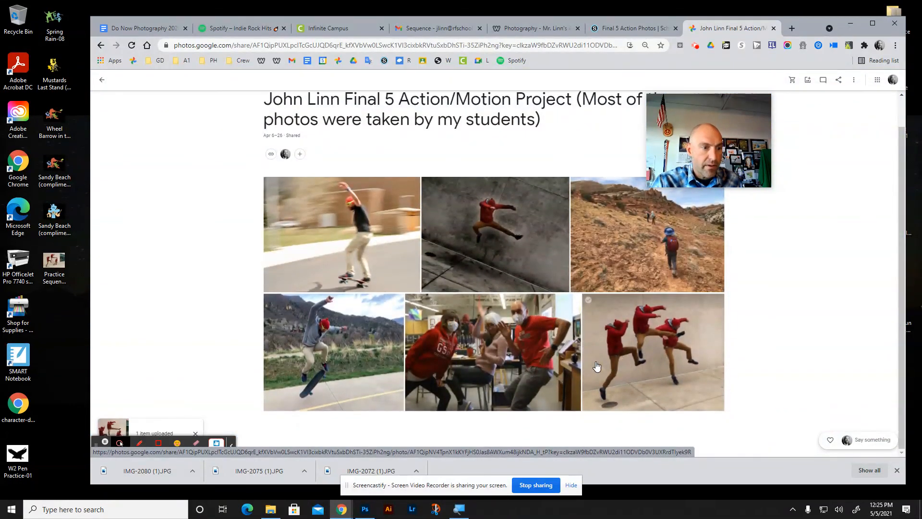
scroll(394, 248, "up", 1)
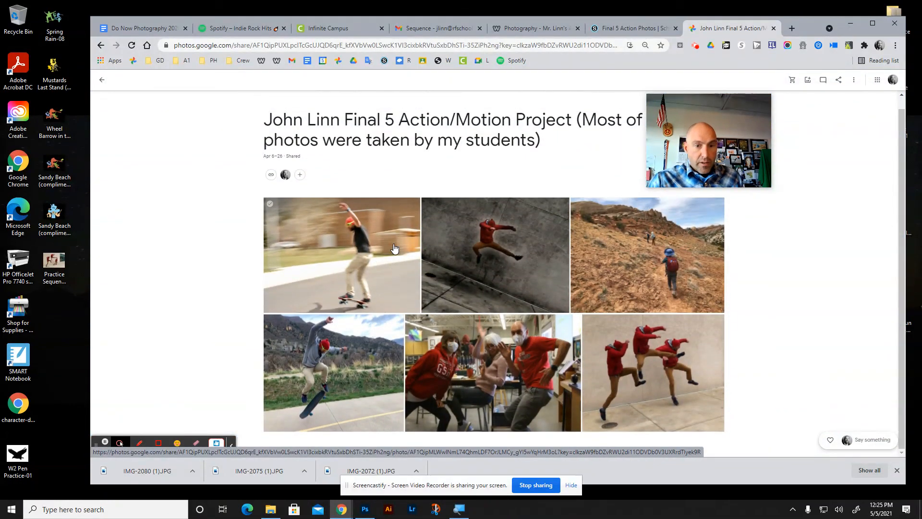
scroll(343, 384, "down", 3)
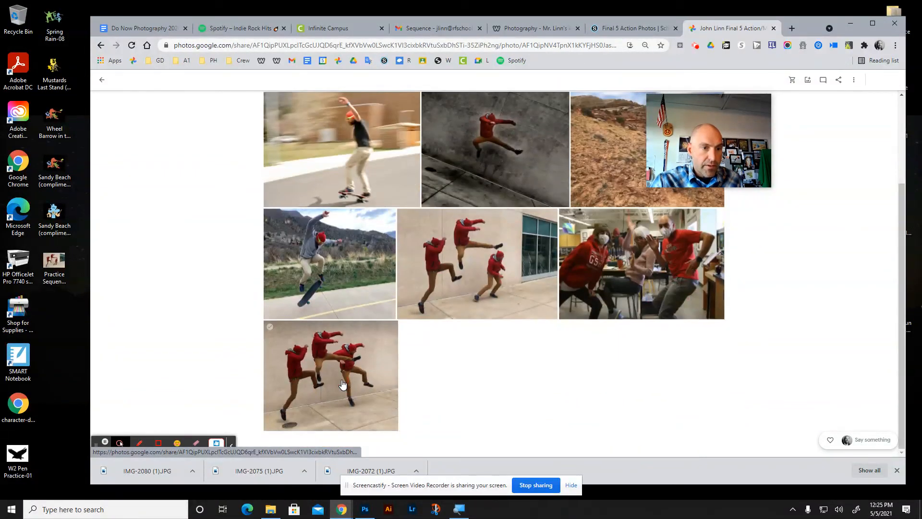
View the earlier ninja kick action sequence photo from the album at full size
left_click(342, 384)
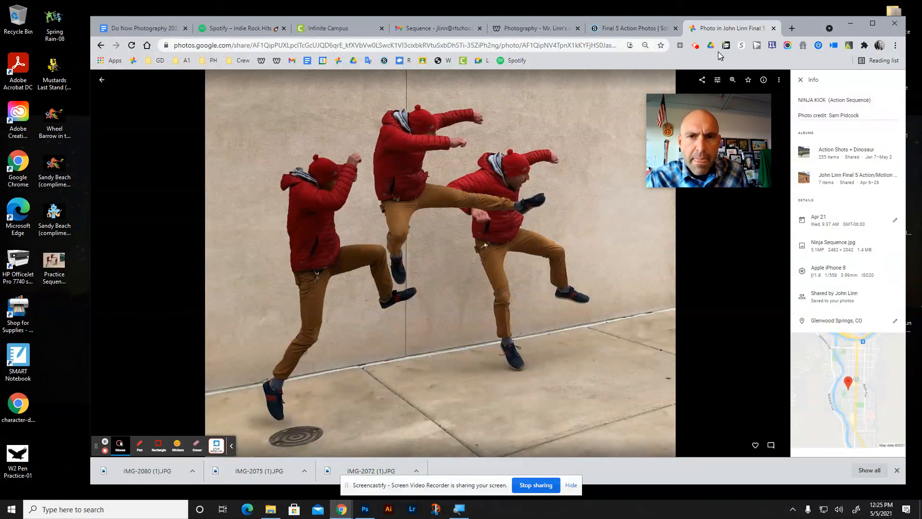
left_click(694, 48)
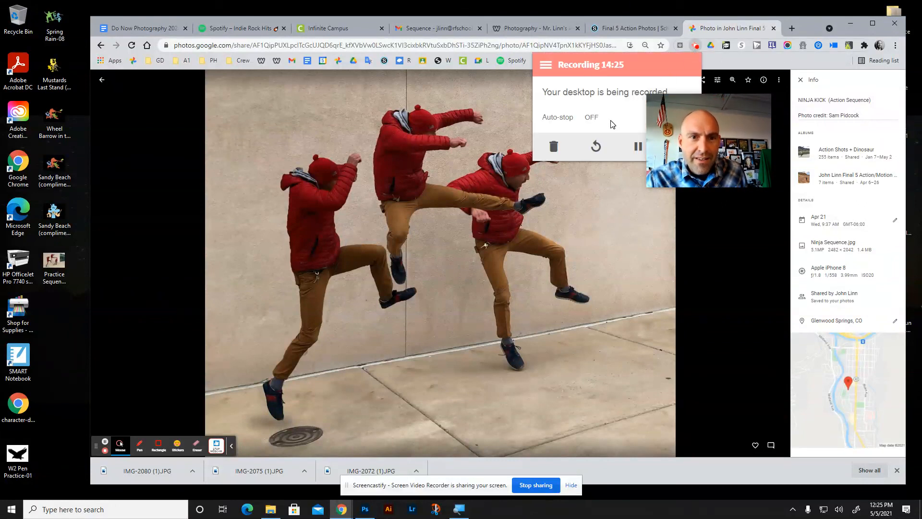